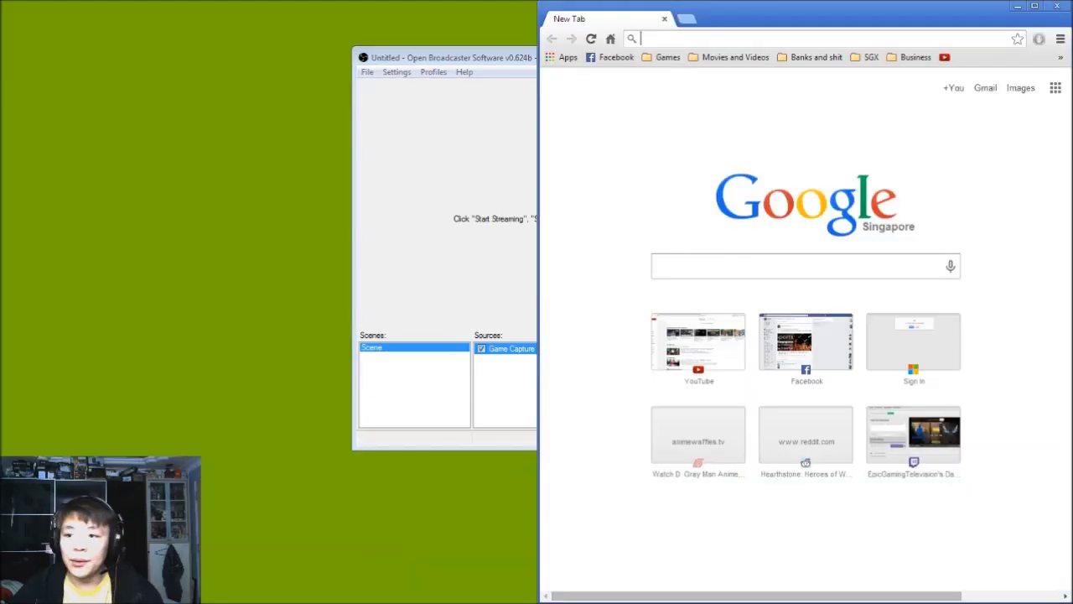
# Search Google for 'open broadcaster software' and open the obsproject.com site.
pyautogui.write('open')
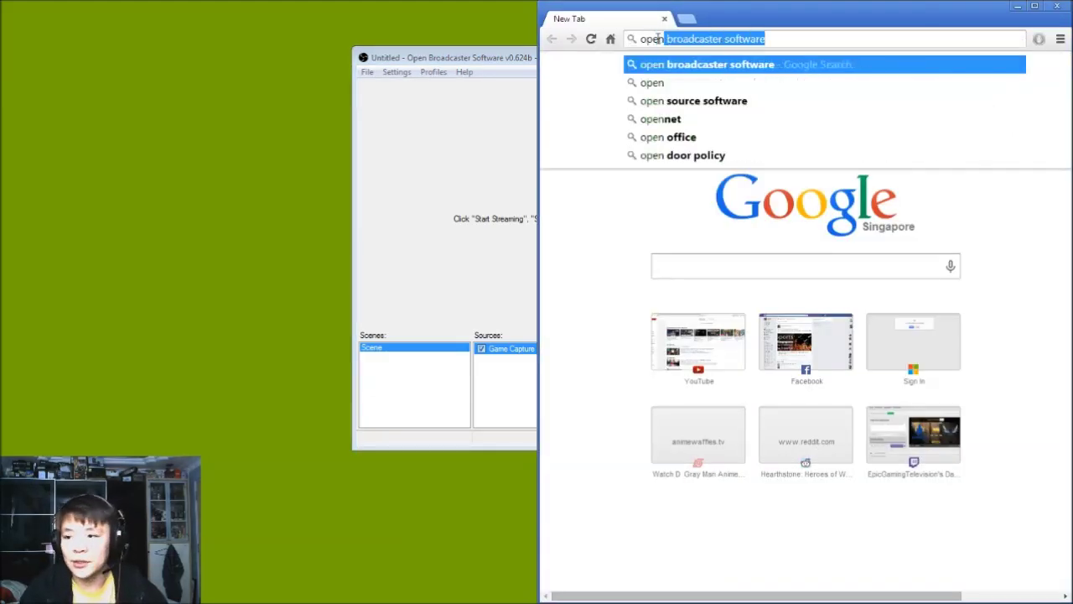
pyautogui.press('Return')
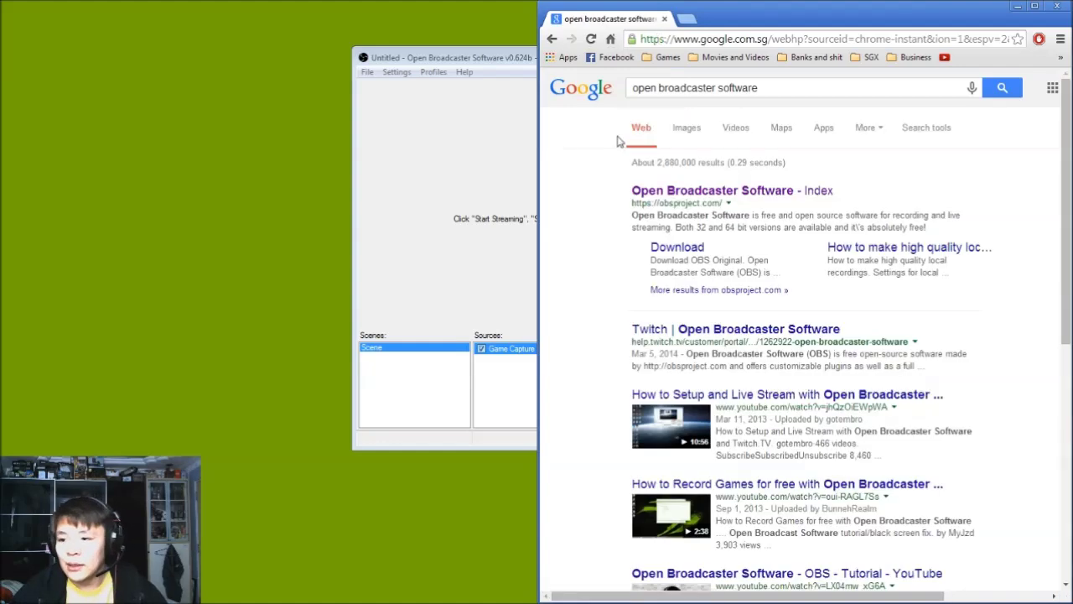
pyautogui.click(701, 195)
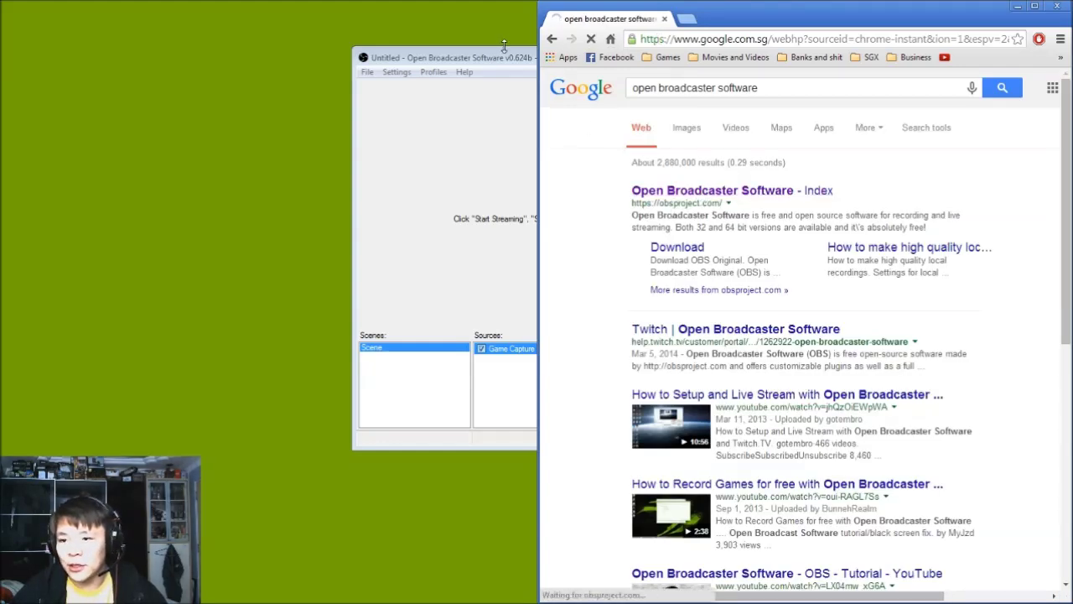
pyautogui.moveTo(507, 58); pyautogui.dragTo(210, 48)
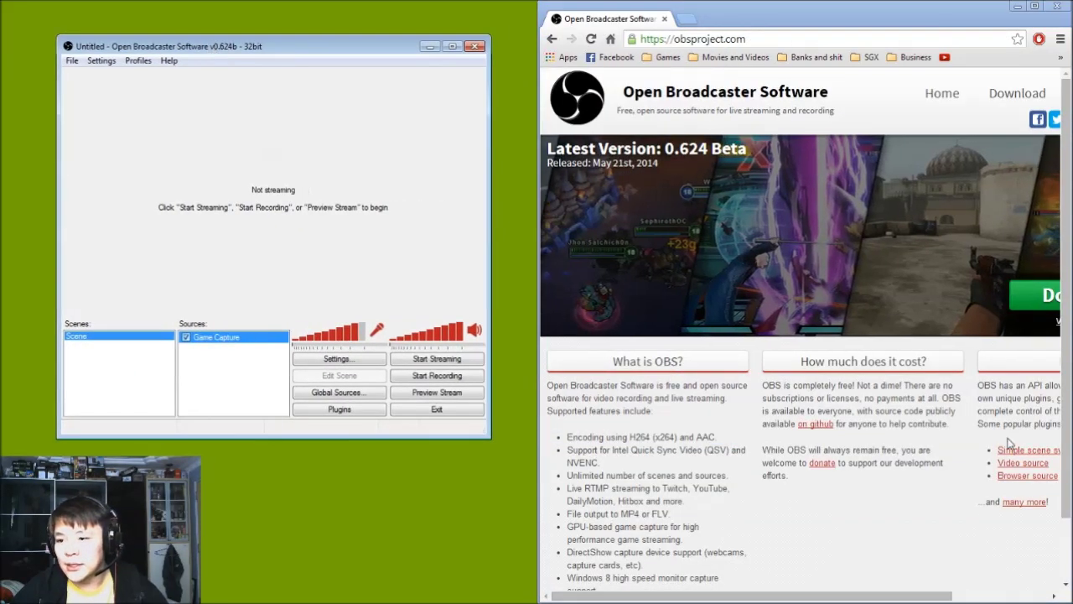
pyautogui.moveTo(895, 597); pyautogui.dragTo(989, 597)
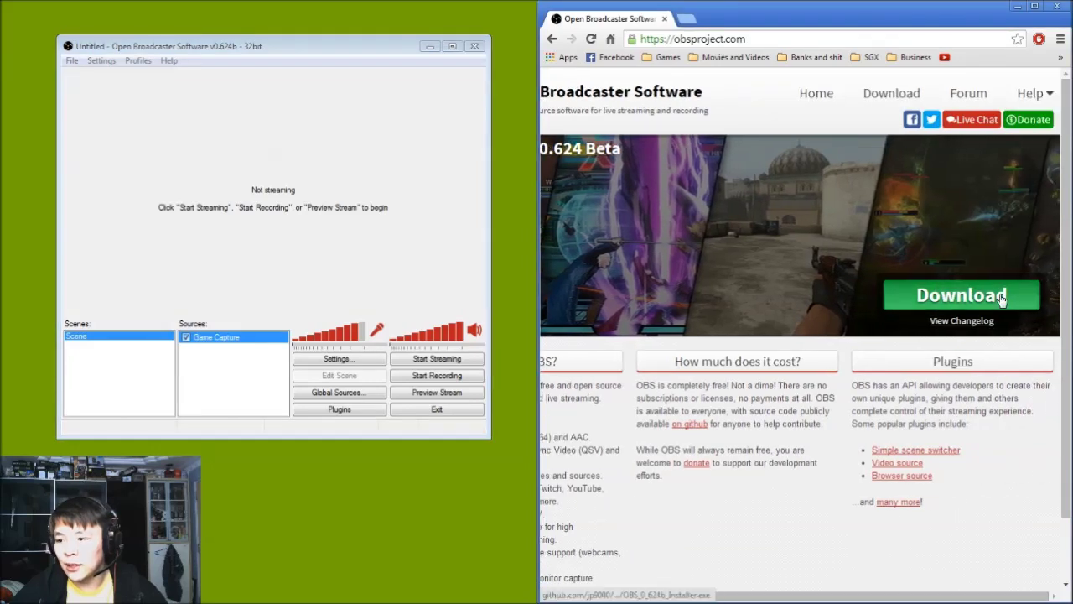
# Download the OBS 0.624b installer, then minimize Chrome and centre the OBS window.
pyautogui.click(914, 293)
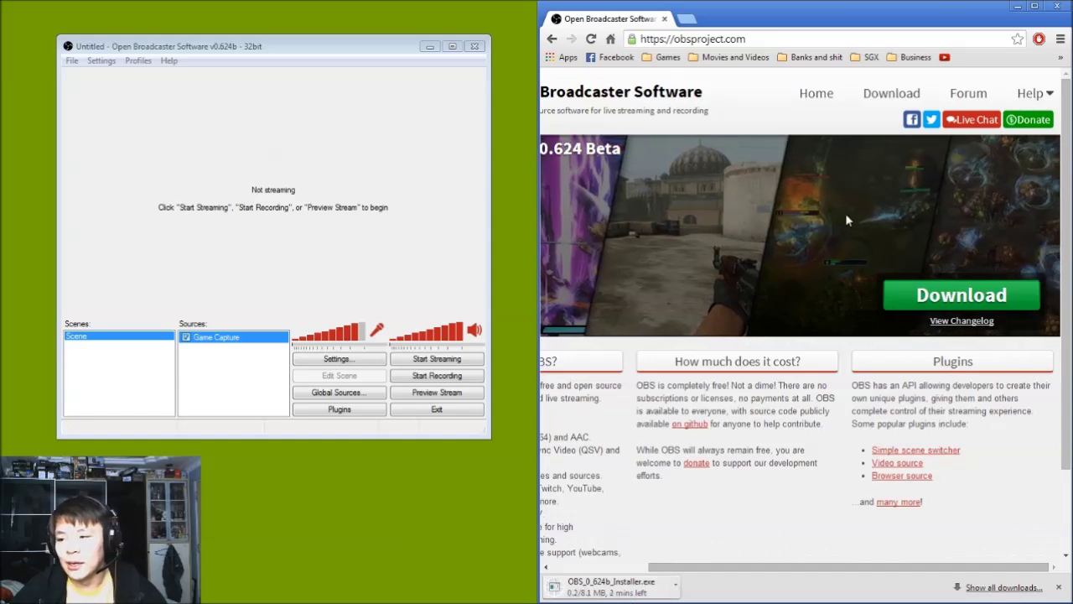
pyautogui.moveTo(764, 567); pyautogui.dragTo(659, 567)
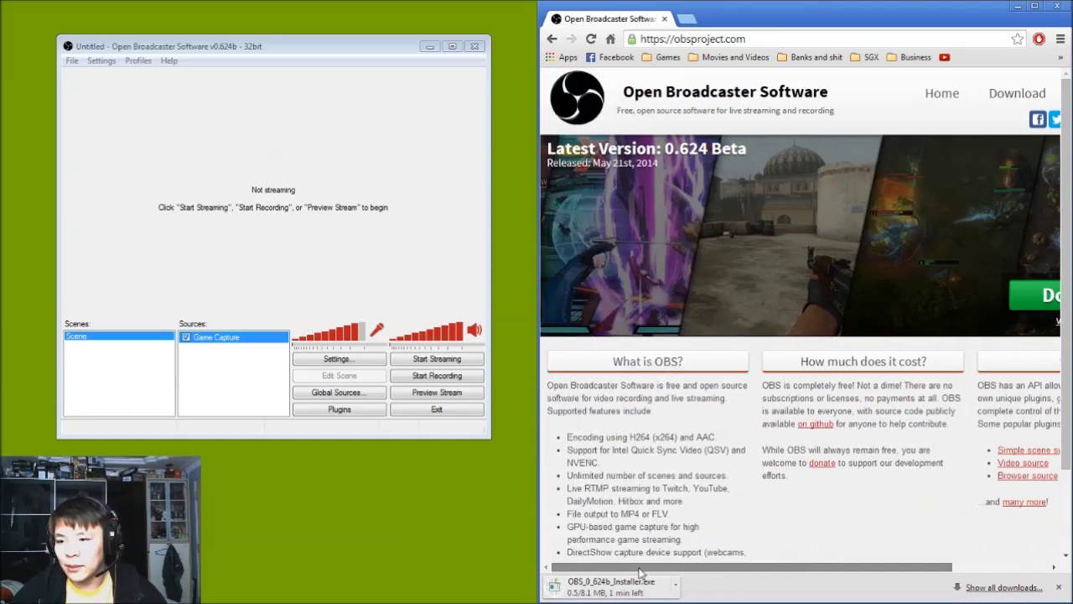
pyautogui.click(1018, 6)
pyautogui.moveTo(357, 47); pyautogui.dragTo(659, 72)
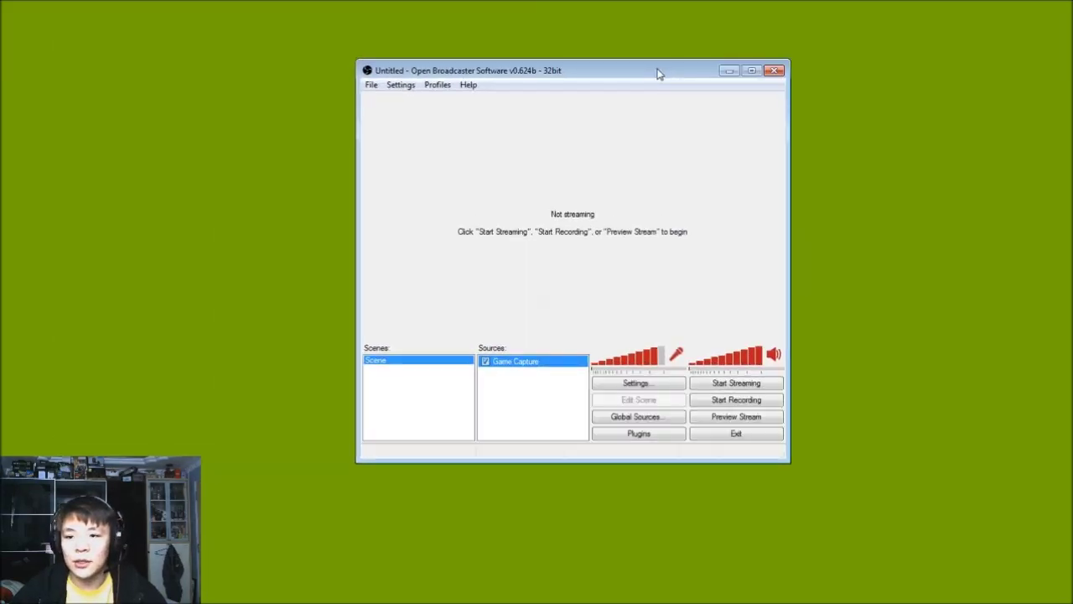
# Open OBS Settings and apply English as the interface language on the General page.
pyautogui.moveTo(329, 38); pyautogui.dragTo(936, 558)
pyautogui.click(596, 76)
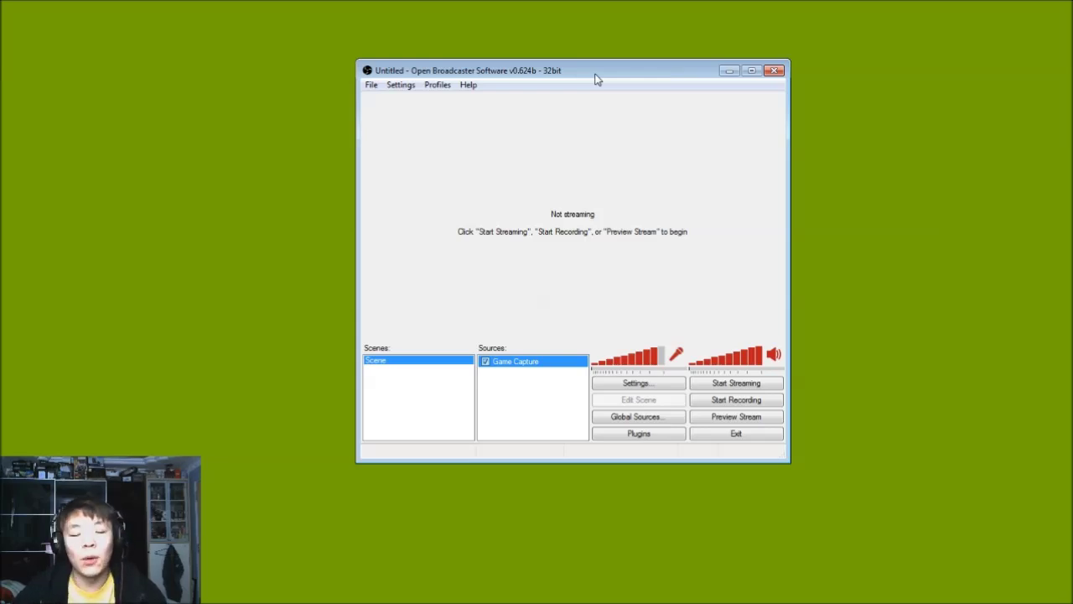
pyautogui.click(666, 387)
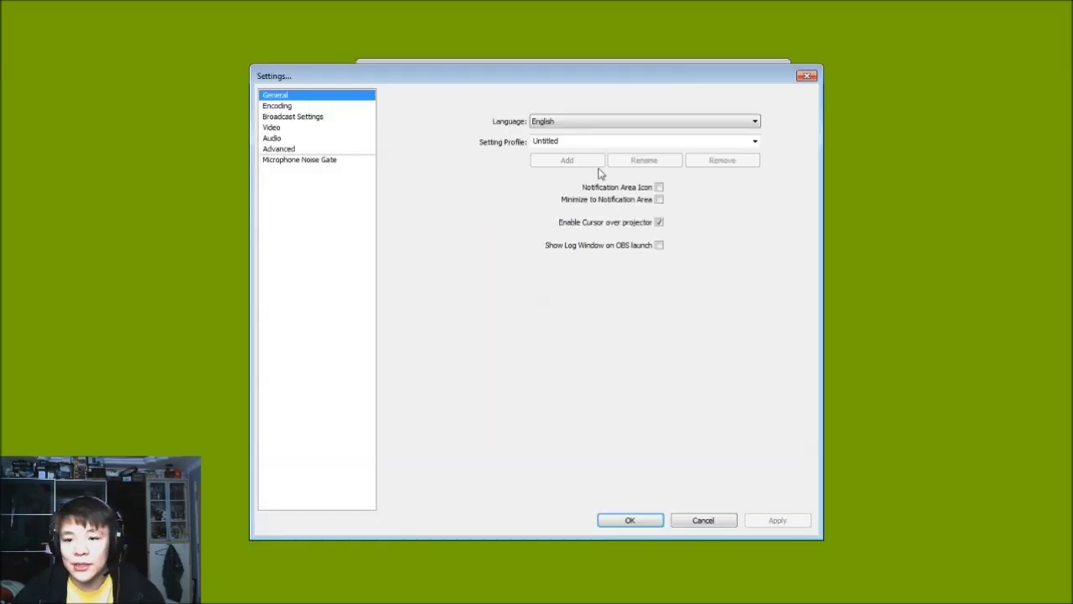
pyautogui.click(607, 126)
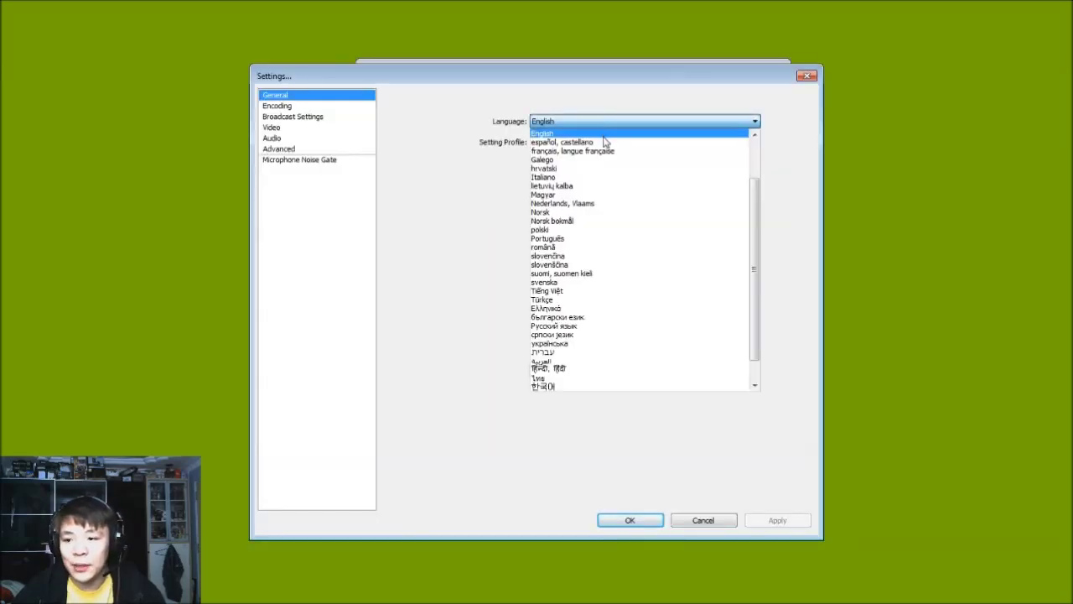
pyautogui.click(607, 134)
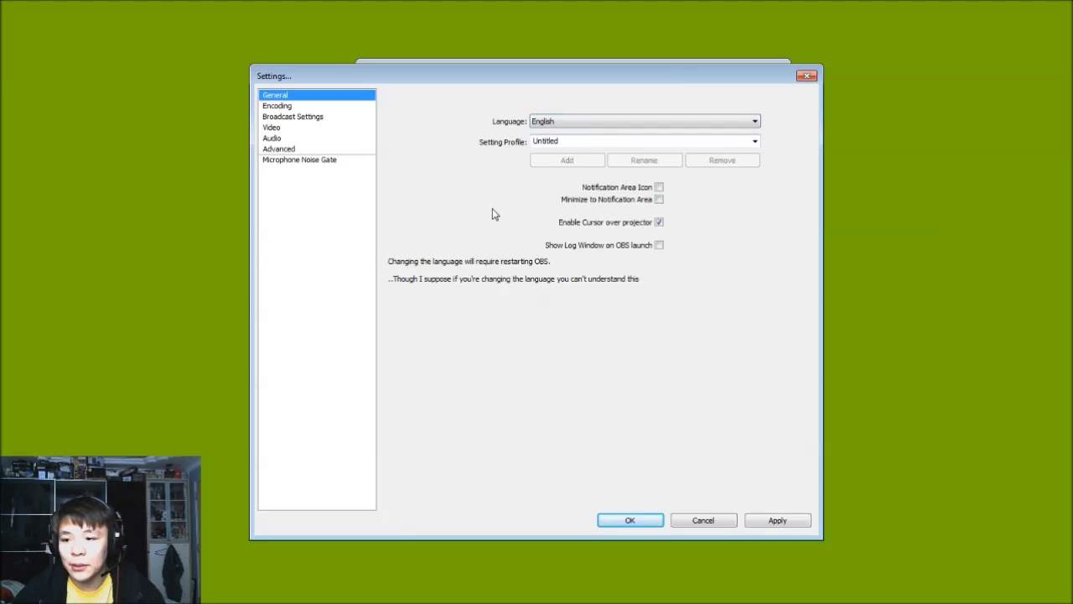
pyautogui.click(800, 521)
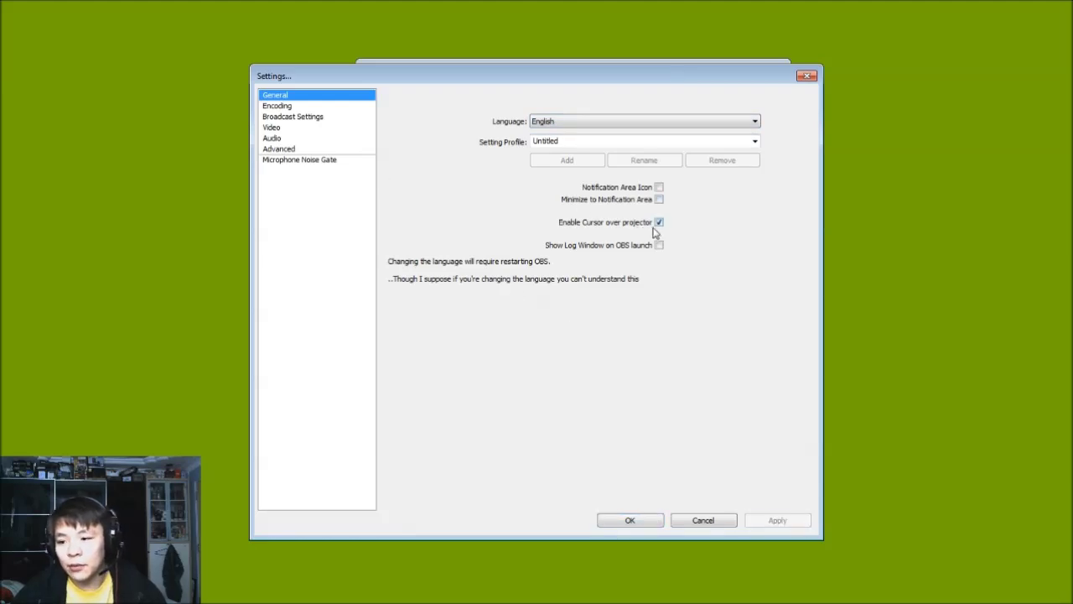
# Show the Encoding page, toggle Use CBR off and on, and select the 1000 Max Bitrate value.
pyautogui.click(319, 106)
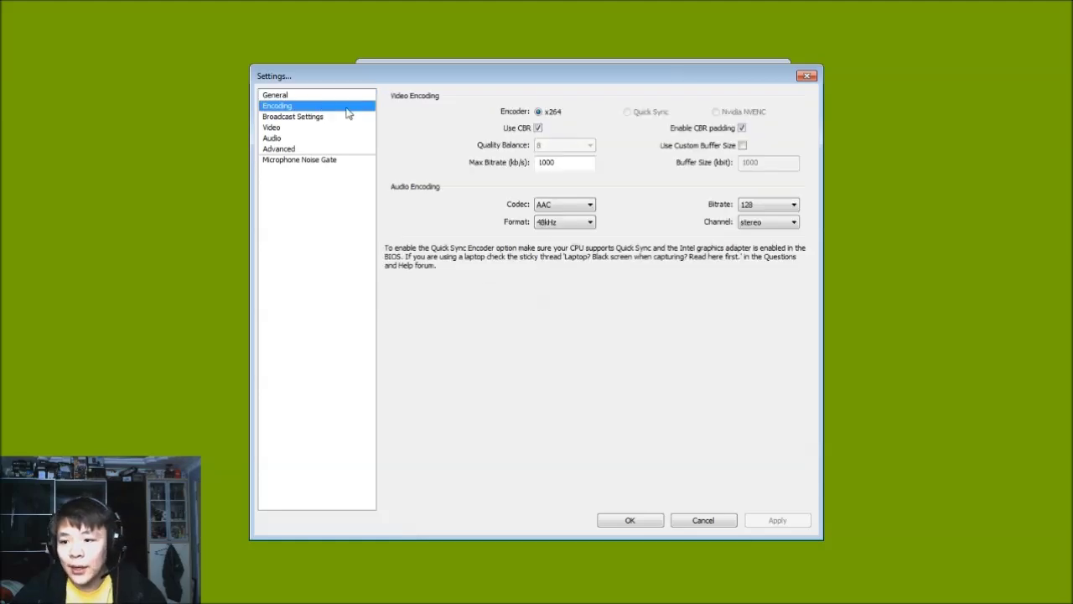
pyautogui.click(538, 129)
pyautogui.click(537, 128)
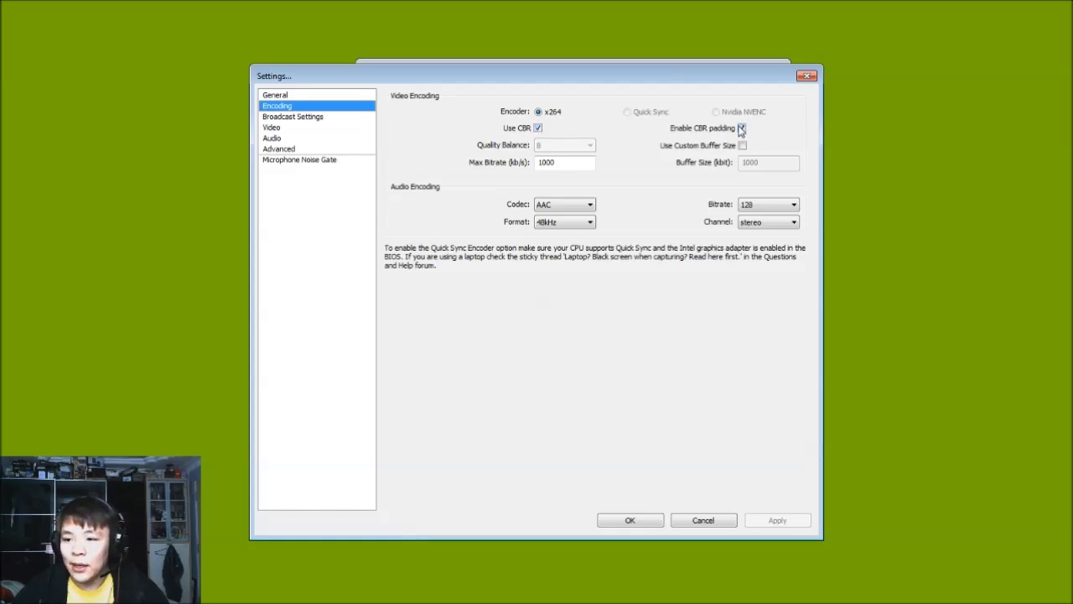
pyautogui.doubleClick(580, 163)
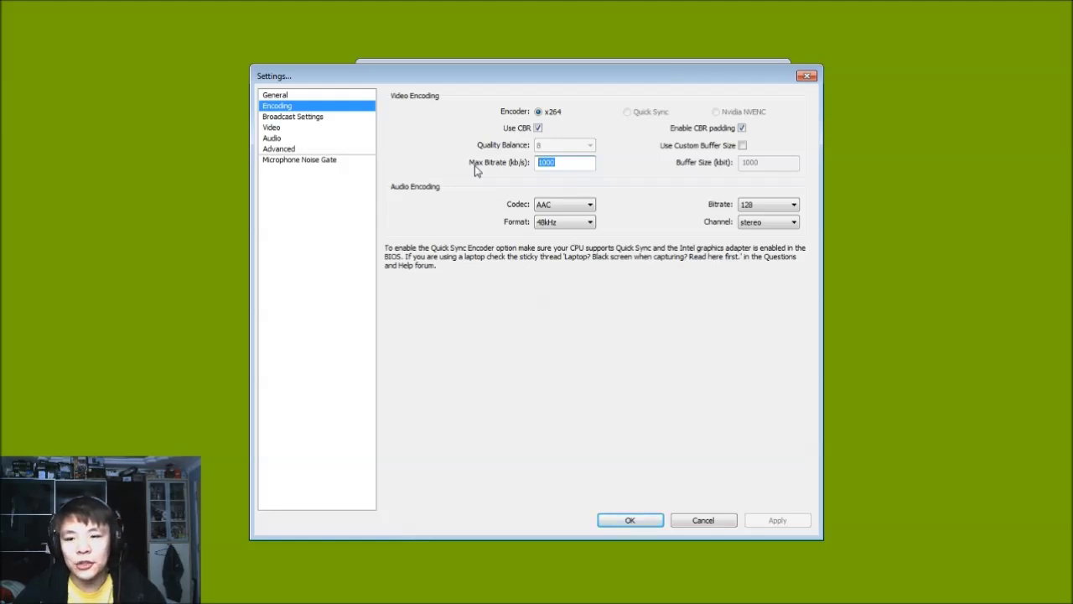
# Load speedtest.net in Chrome.
pyautogui.hotkey('alt', 'Tab')
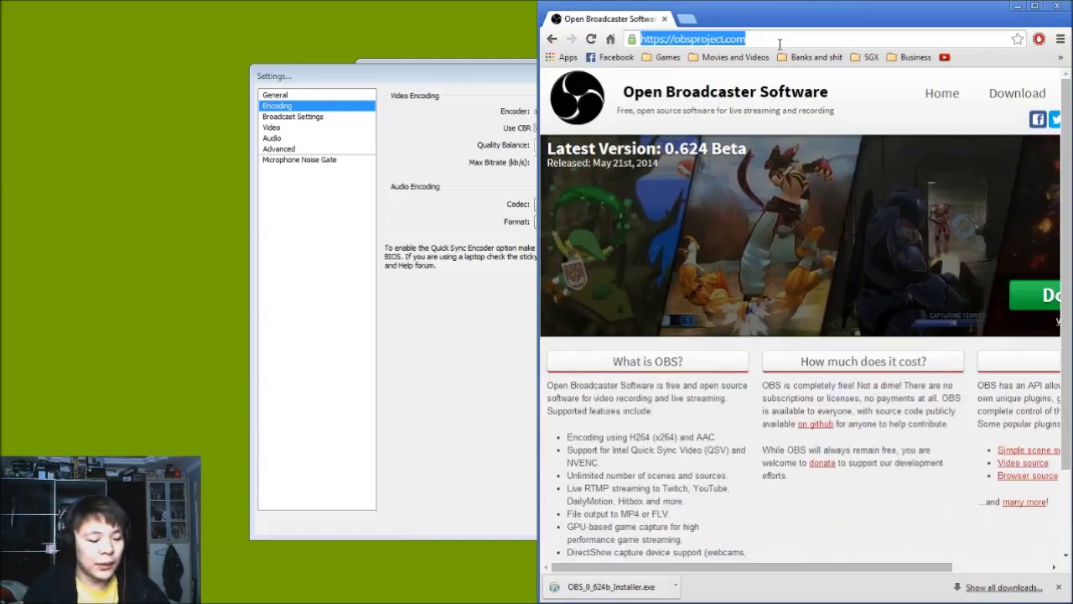
pyautogui.write('speedtest.net')
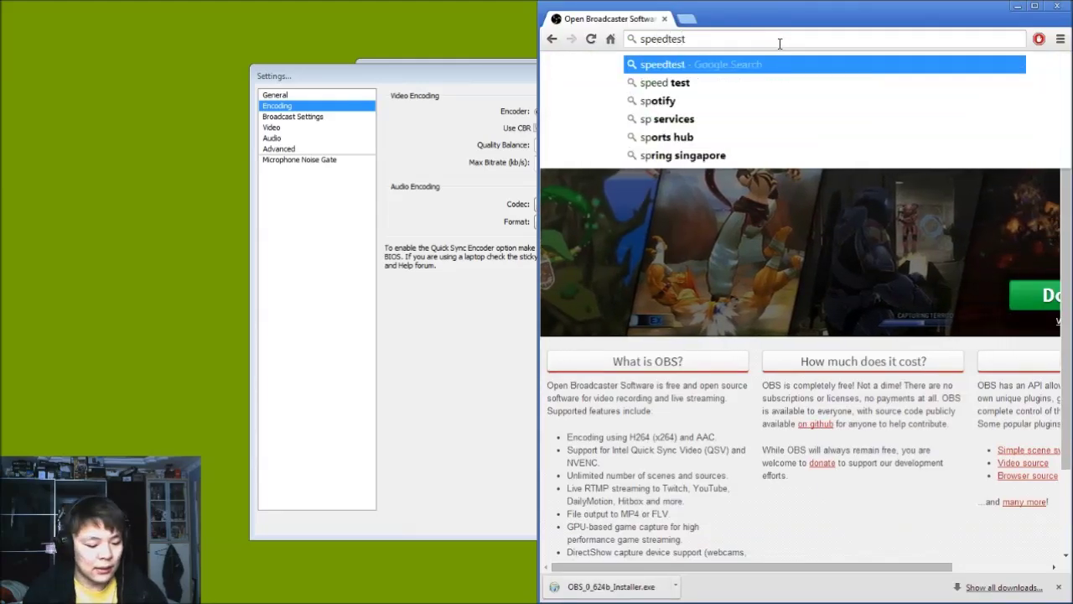
pyautogui.press('Return')
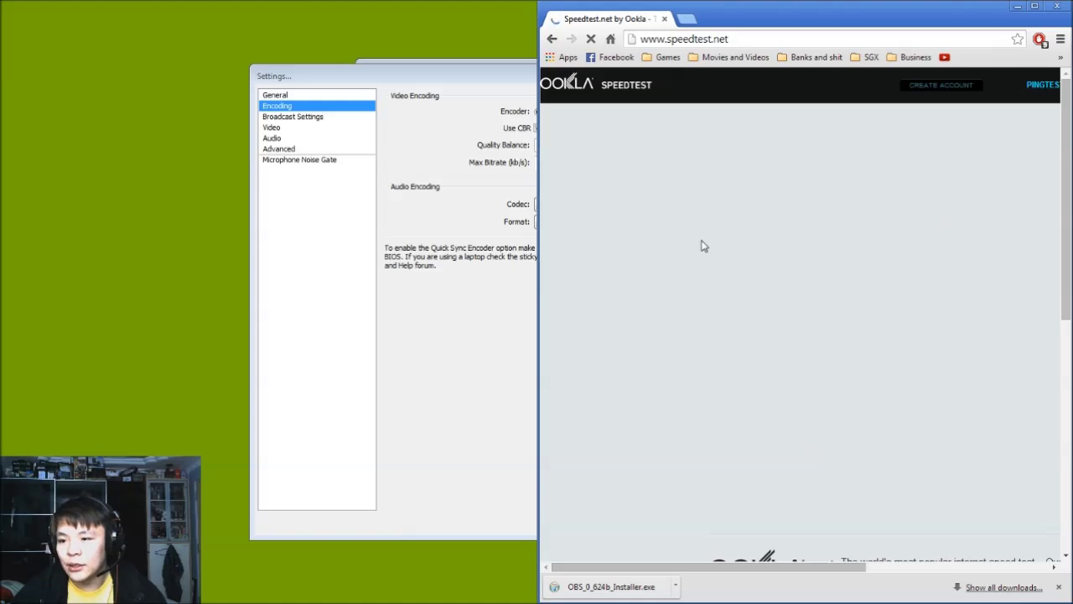
pyautogui.scroll(-5, 750, 280)
pyautogui.scroll(5, 751, 288)
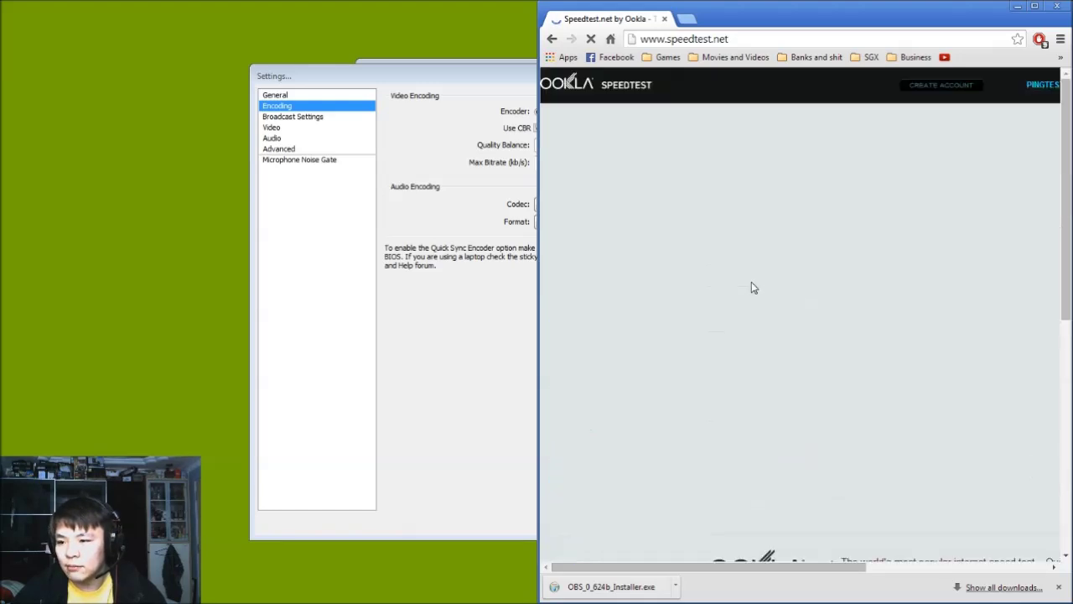
# Arrange the OBS Settings window and the Speedtest page side by side.
pyautogui.moveTo(512, 71); pyautogui.dragTo(260, 38)
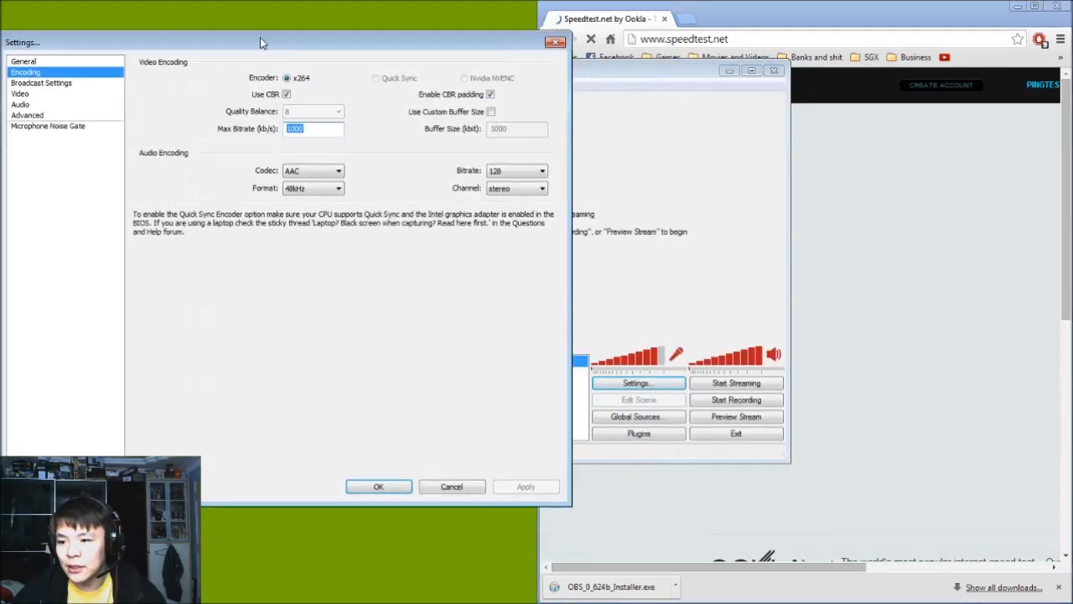
pyautogui.click(641, 82)
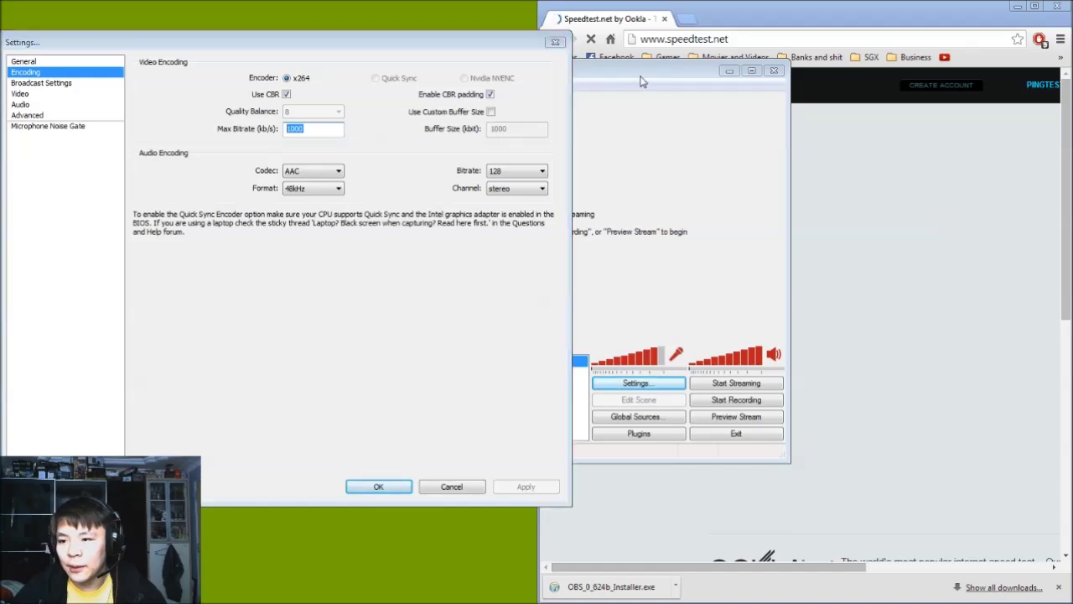
pyautogui.click(772, 10)
pyautogui.scroll(-3, 755, 302)
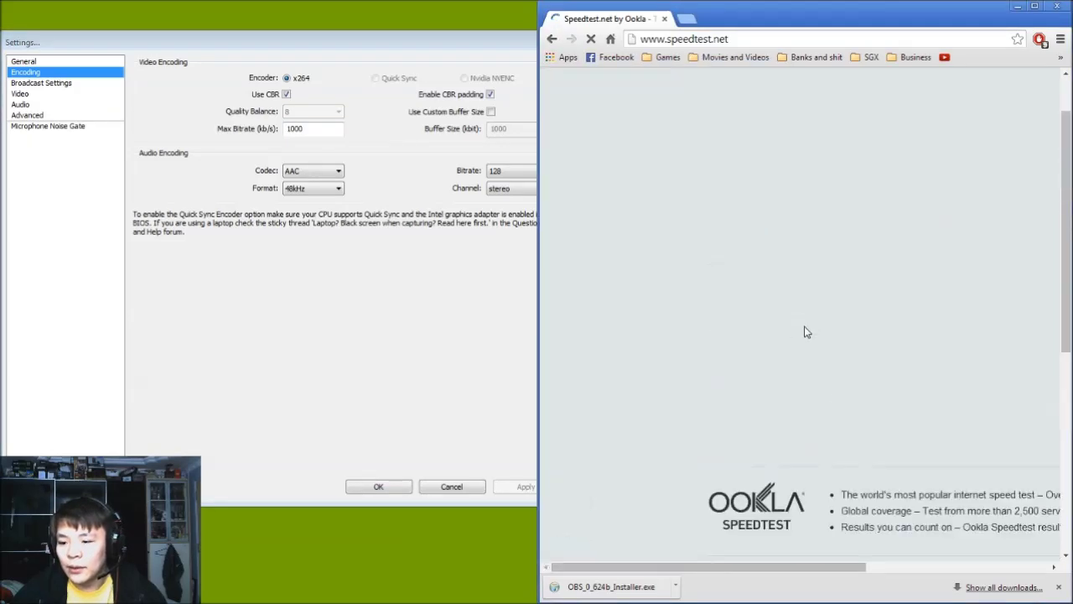
pyautogui.scroll(-3, 805, 330)
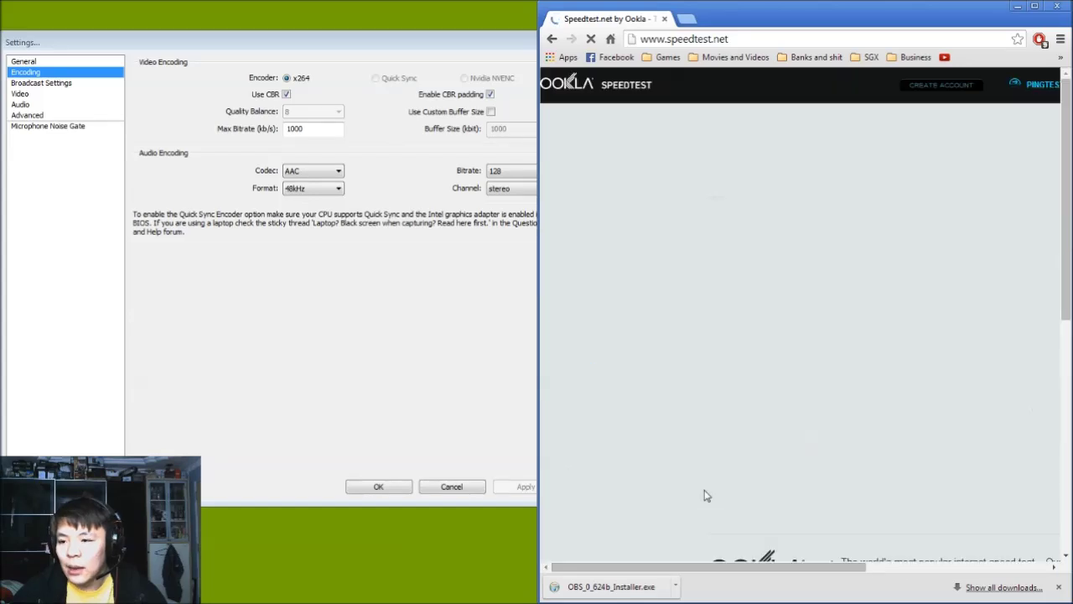
pyautogui.click(367, 364)
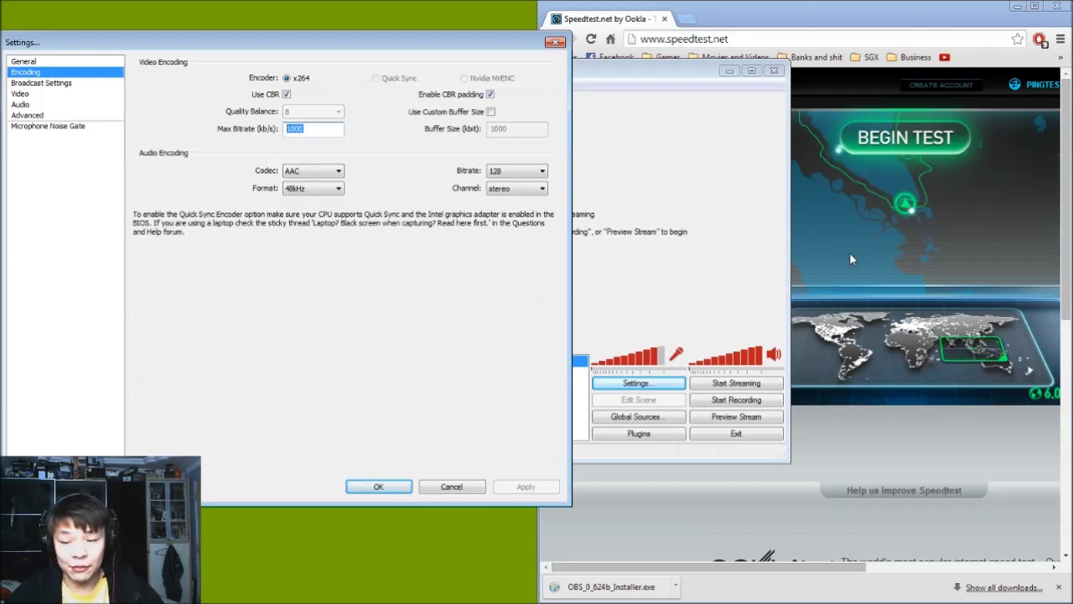
pyautogui.click(900, 164)
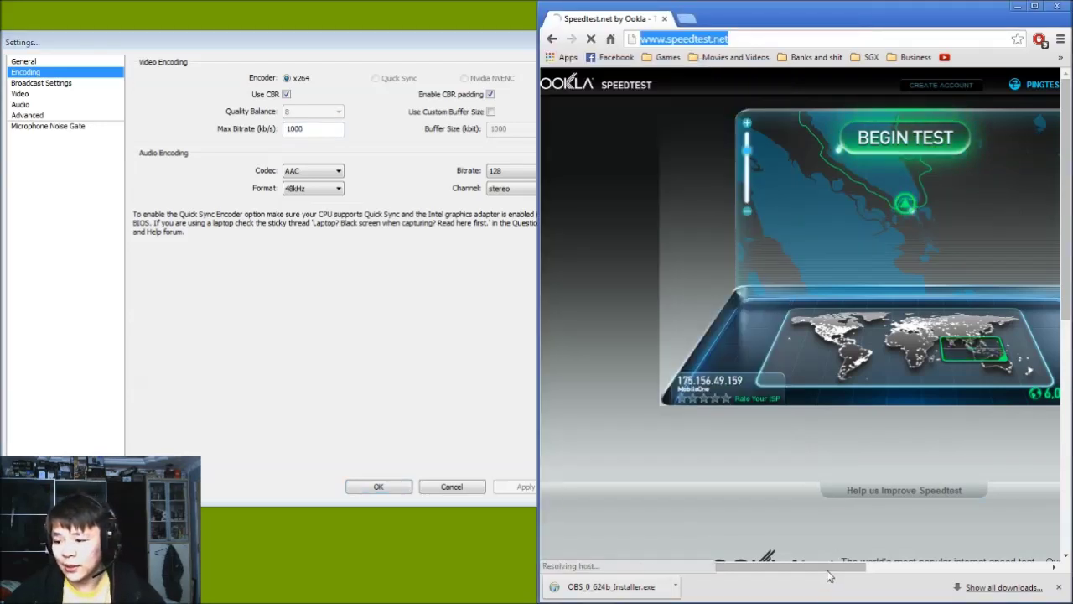
# Run the speed test and confirm x264 CBR 1000 kb/s with AAC 48kHz 128 stereo audio.
pyautogui.click(801, 142)
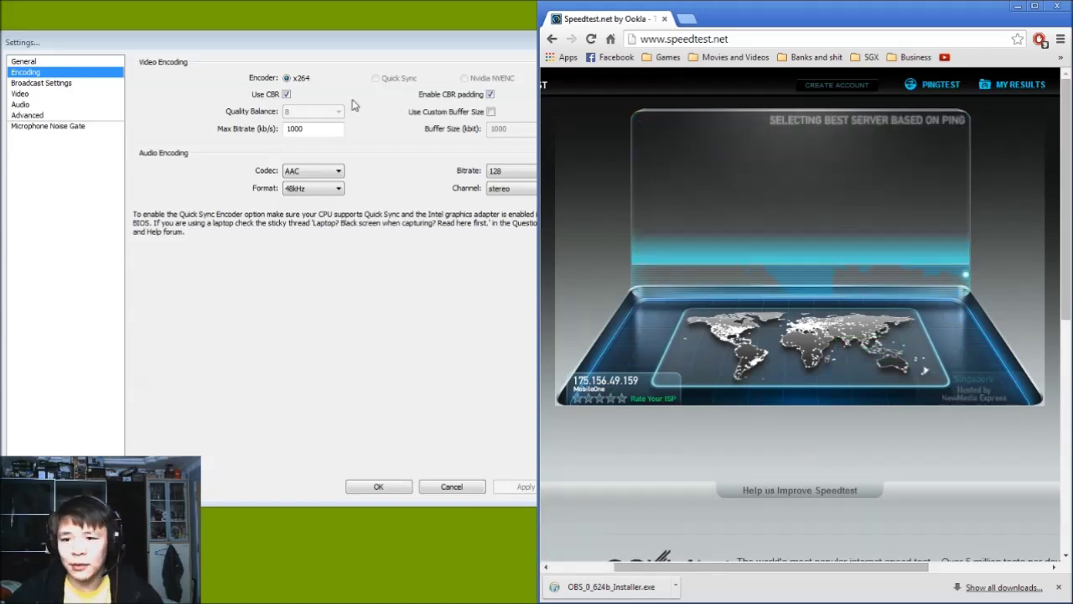
pyautogui.click(366, 42)
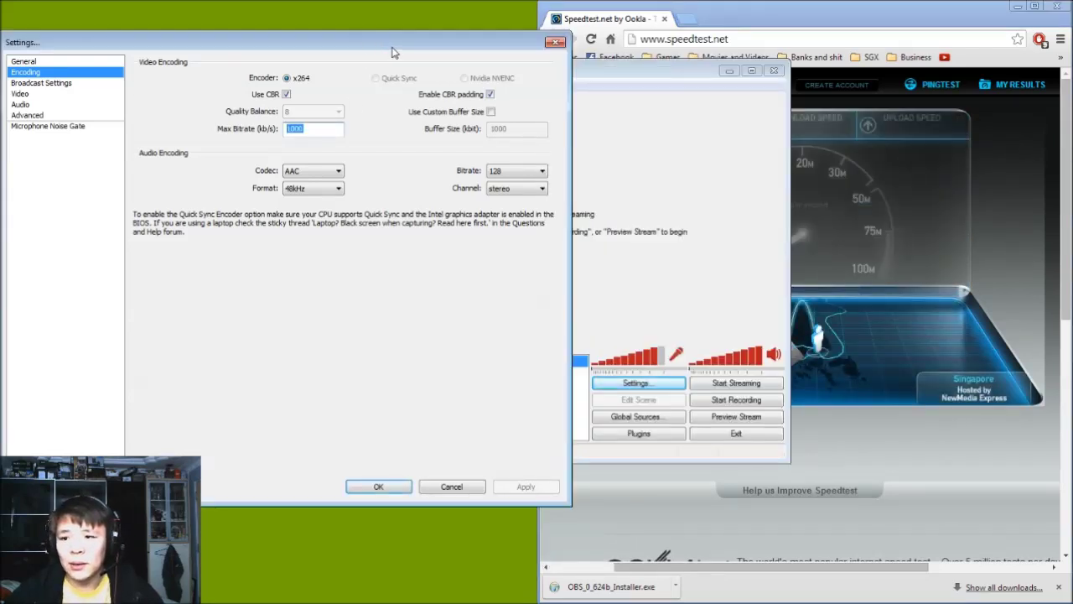
pyautogui.moveTo(392, 45); pyautogui.dragTo(471, 54)
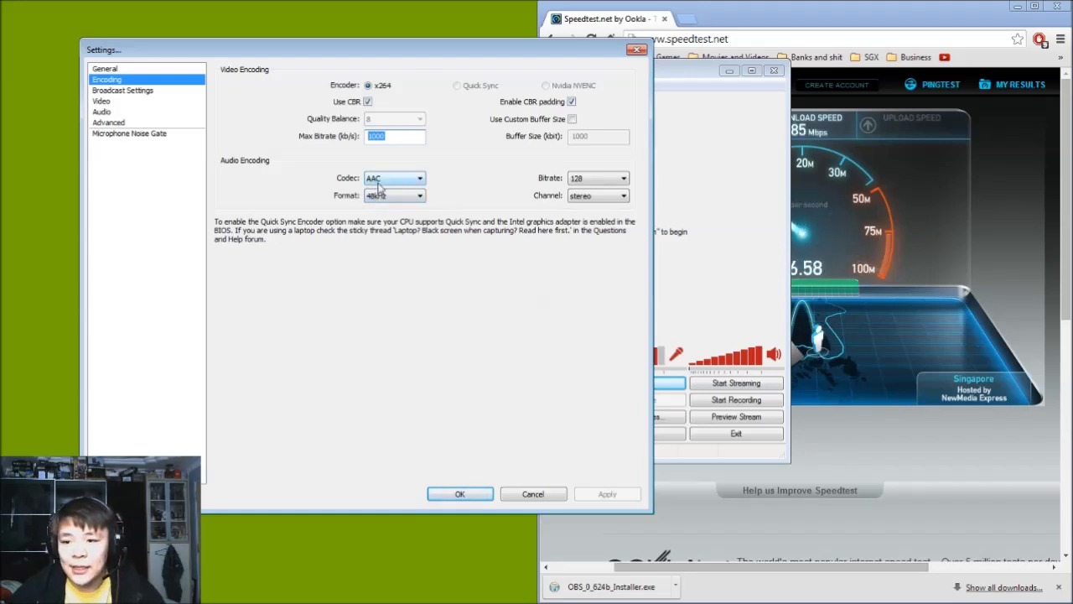
pyautogui.click(585, 195)
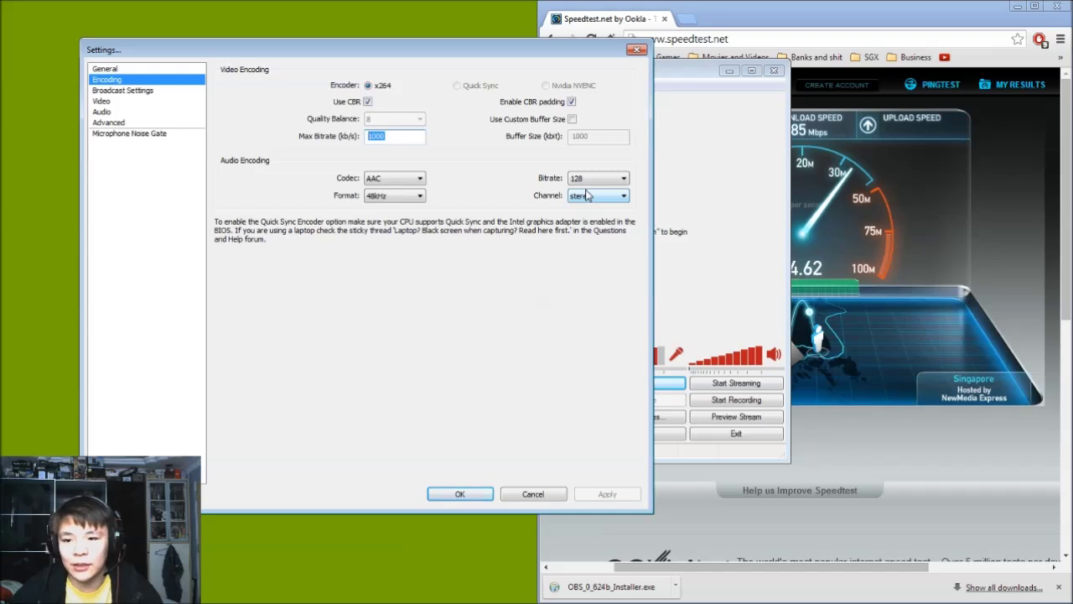
pyautogui.click(121, 91)
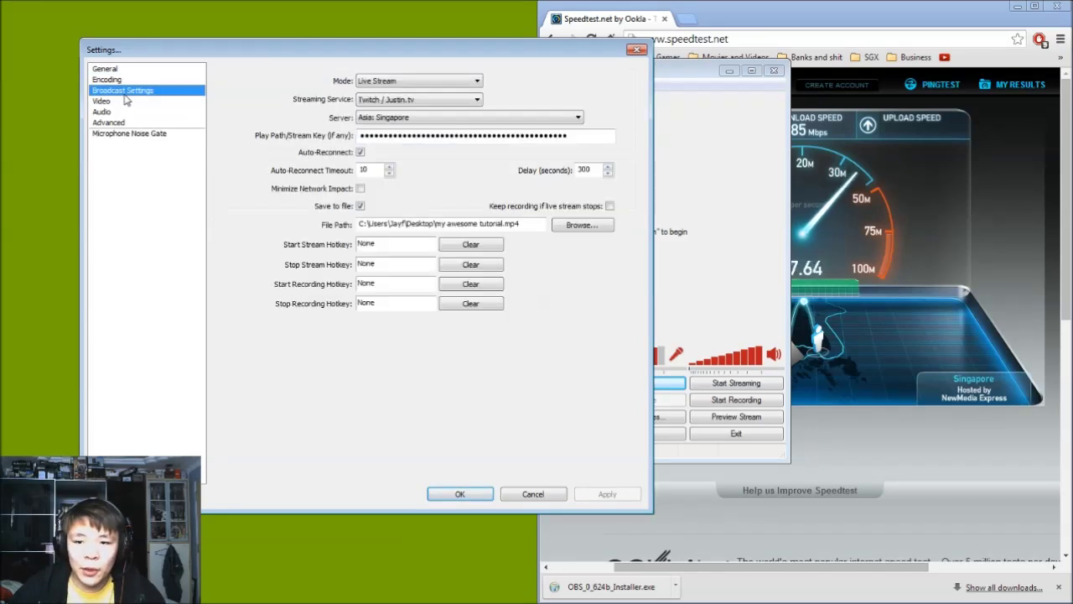
# Set Live Stream on Twitch / Justin.tv via Asia: Singapore, then check speed results and open a new tab.
pyautogui.click(420, 82)
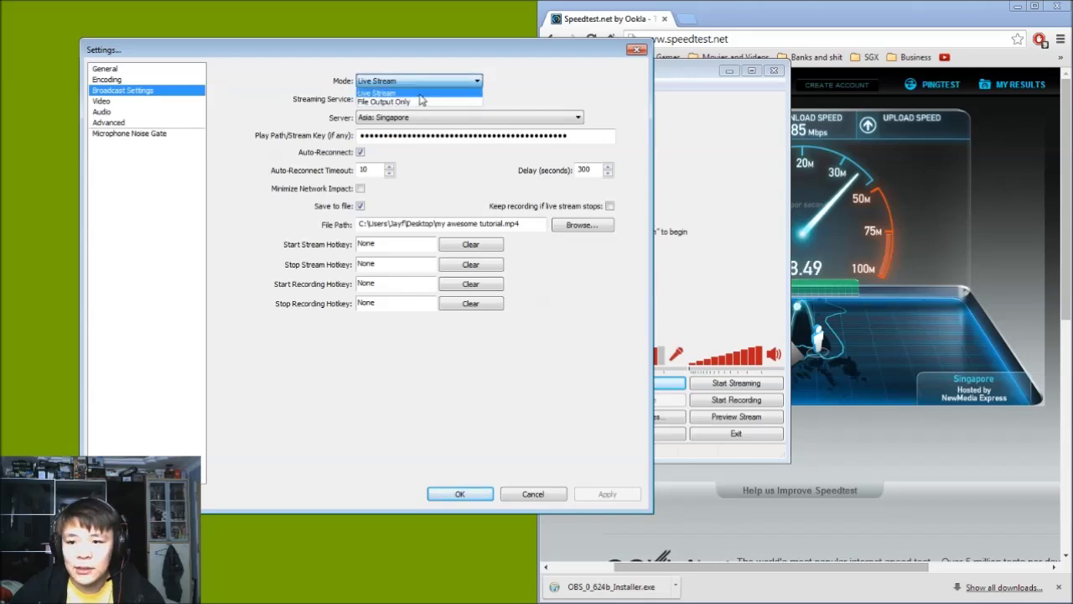
pyautogui.click(420, 92)
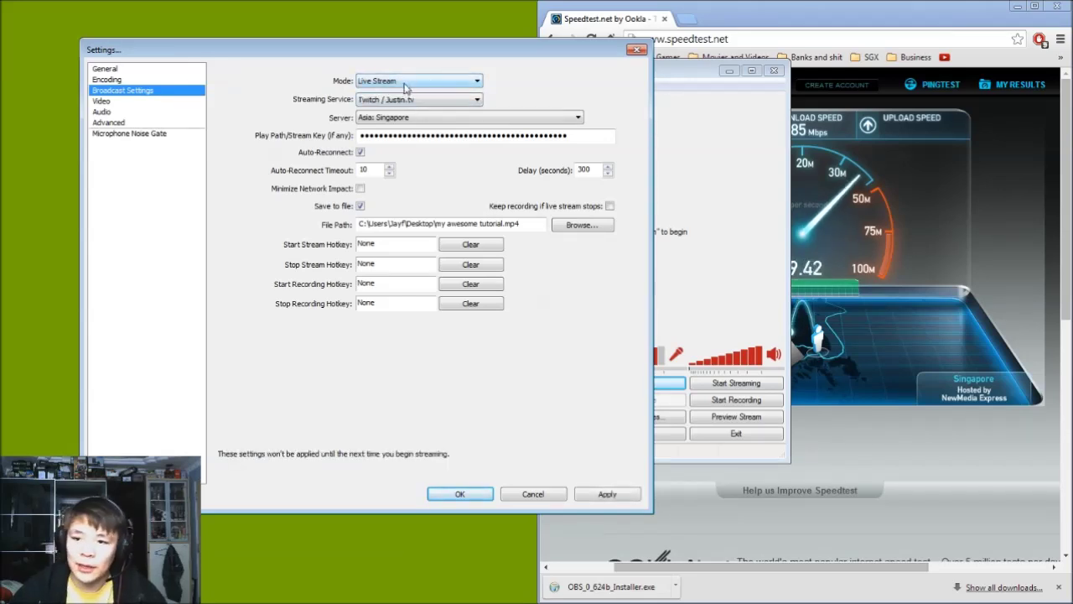
pyautogui.click(402, 101)
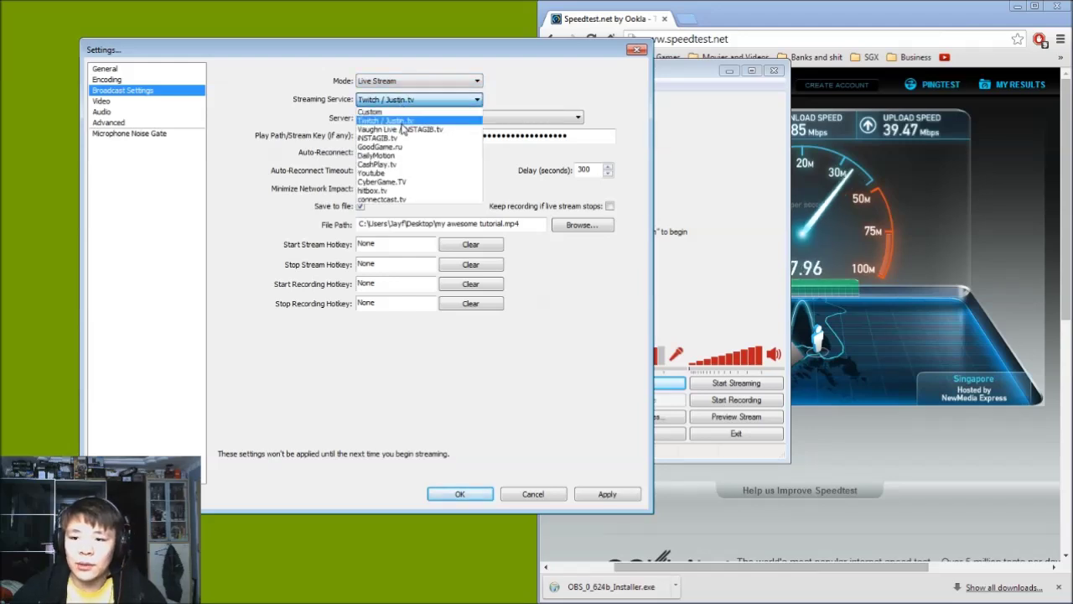
pyautogui.click(419, 122)
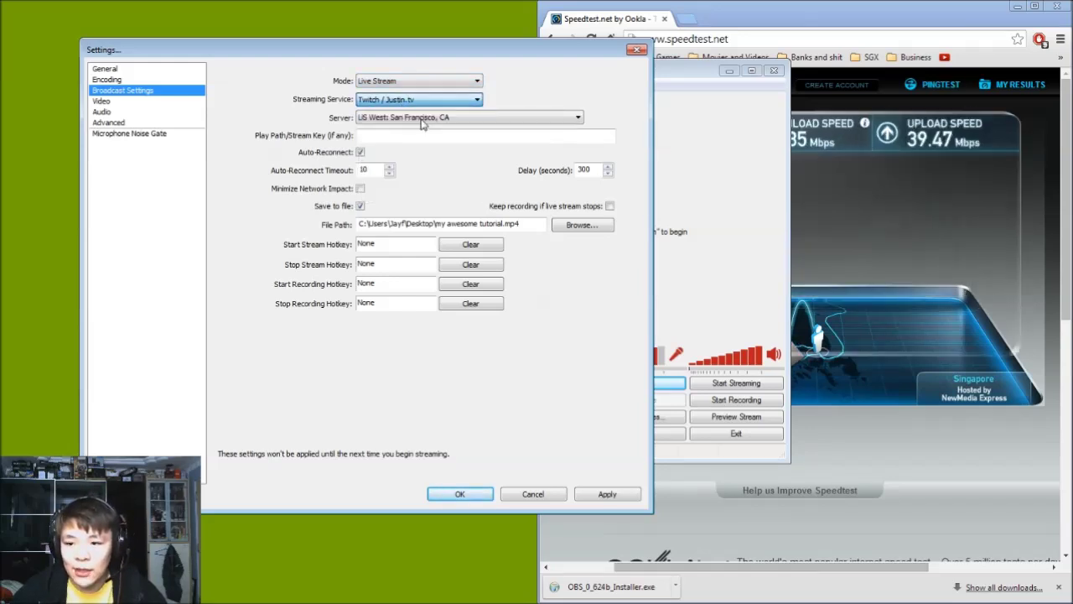
pyautogui.click(422, 119)
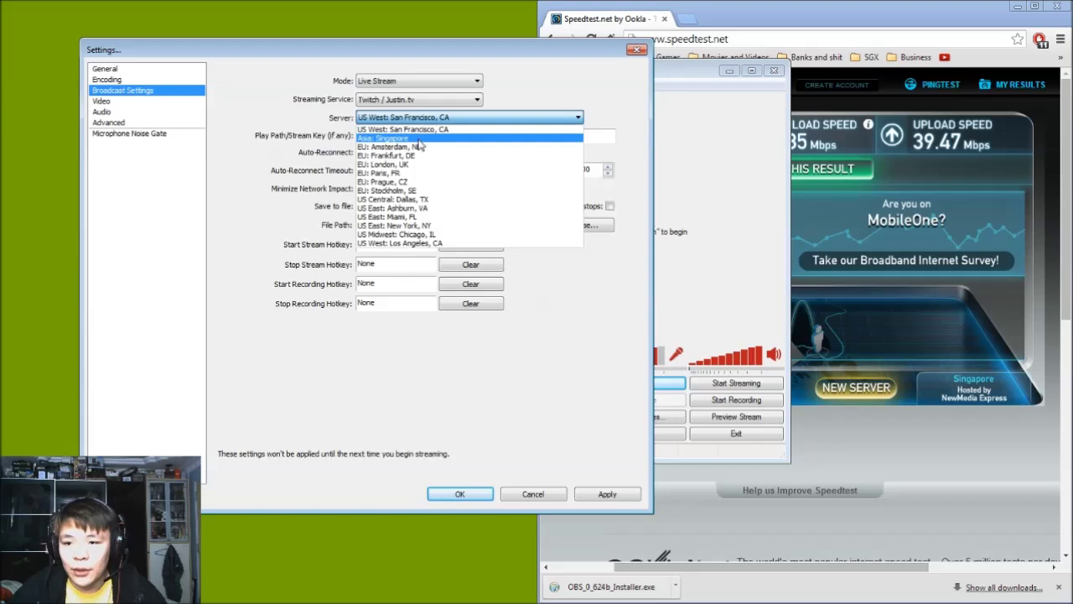
pyautogui.click(419, 138)
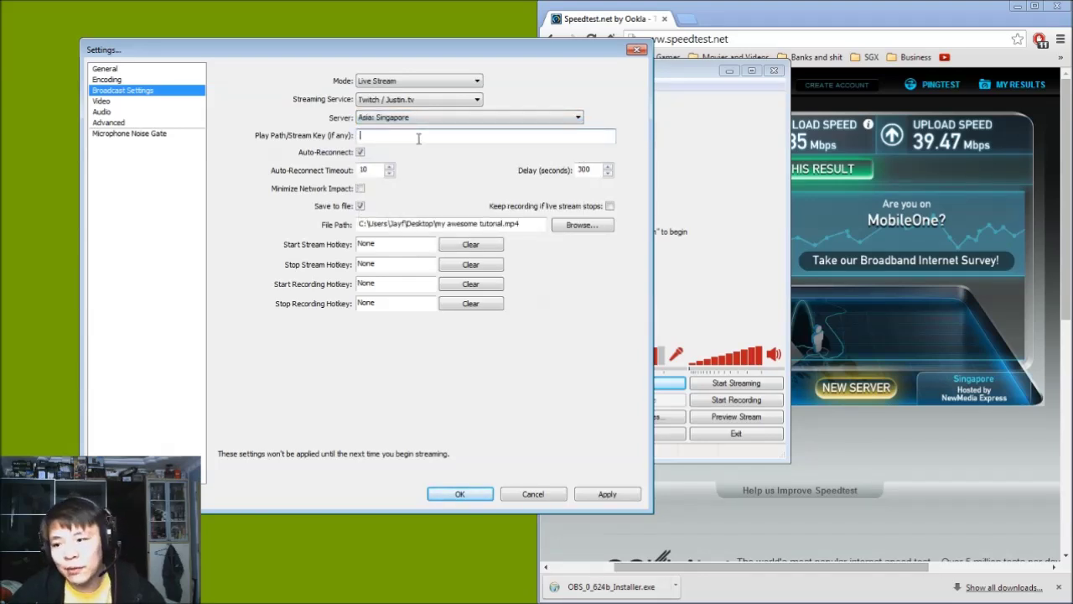
pyautogui.click(795, 17)
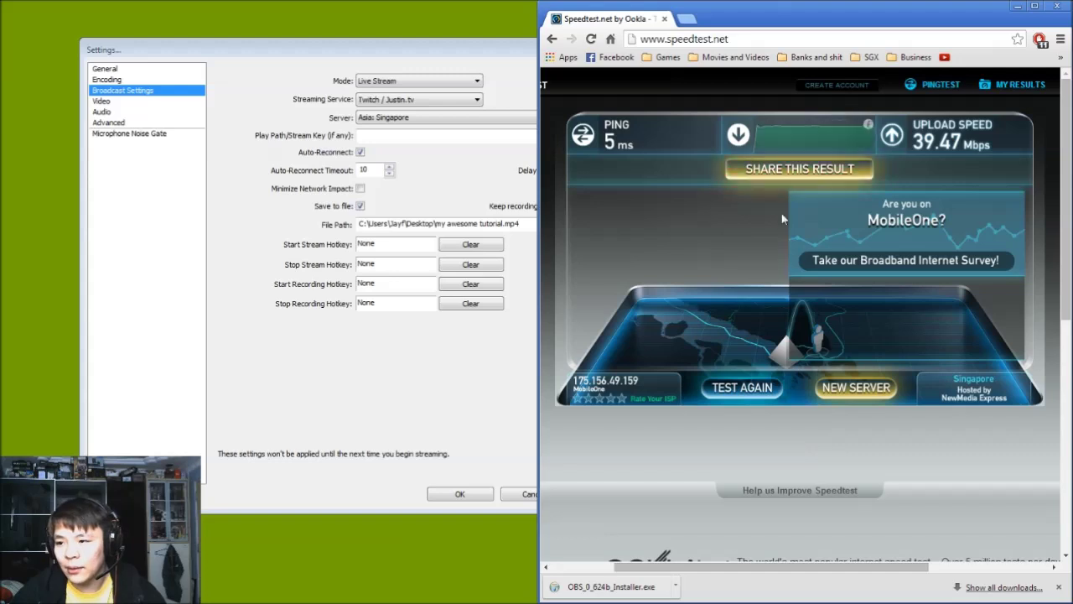
pyautogui.click(686, 19)
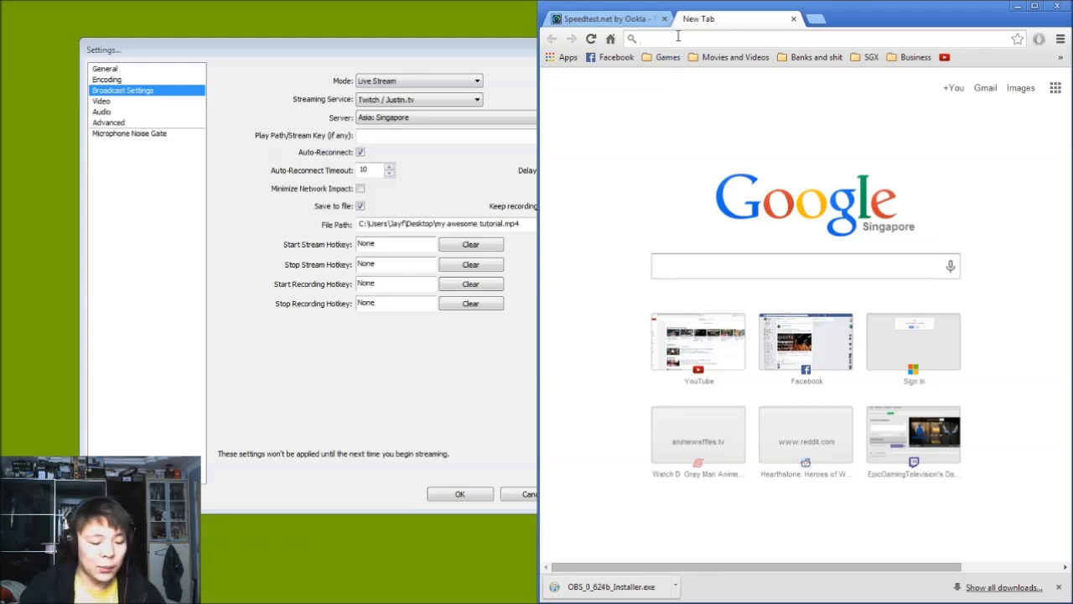
# Load the channel's twitch.tv dashboard page in the new tab.
pyautogui.write('twit')
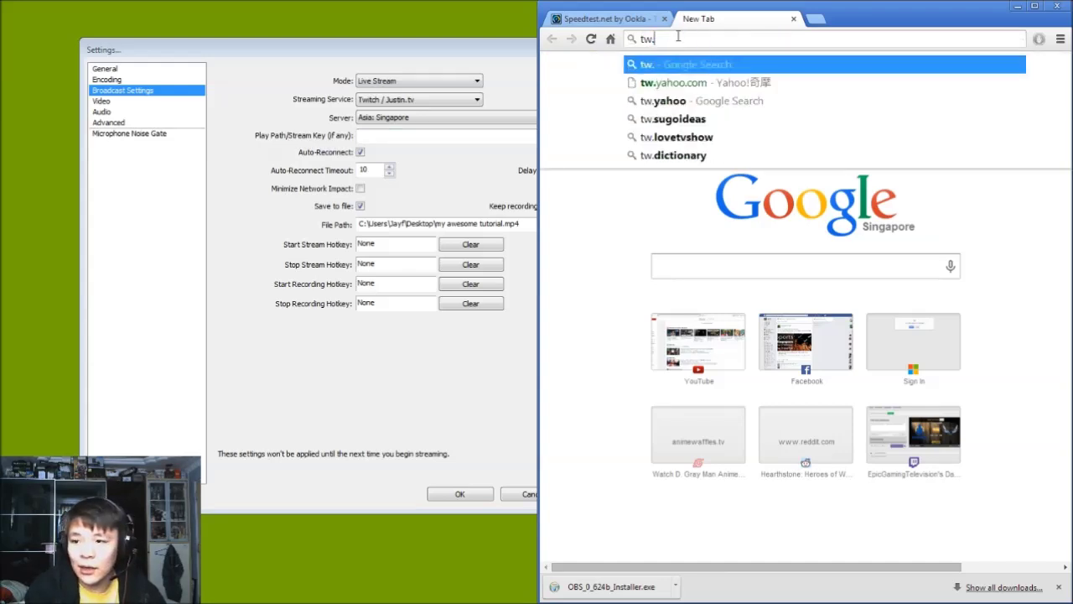
pyautogui.write('ch')
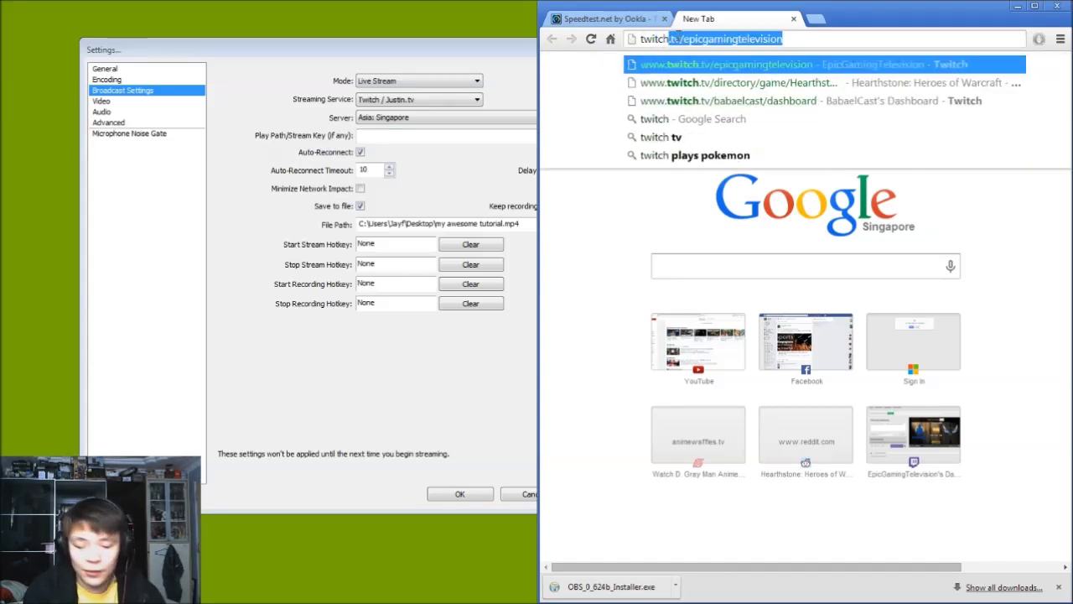
pyautogui.write('.tv/e')
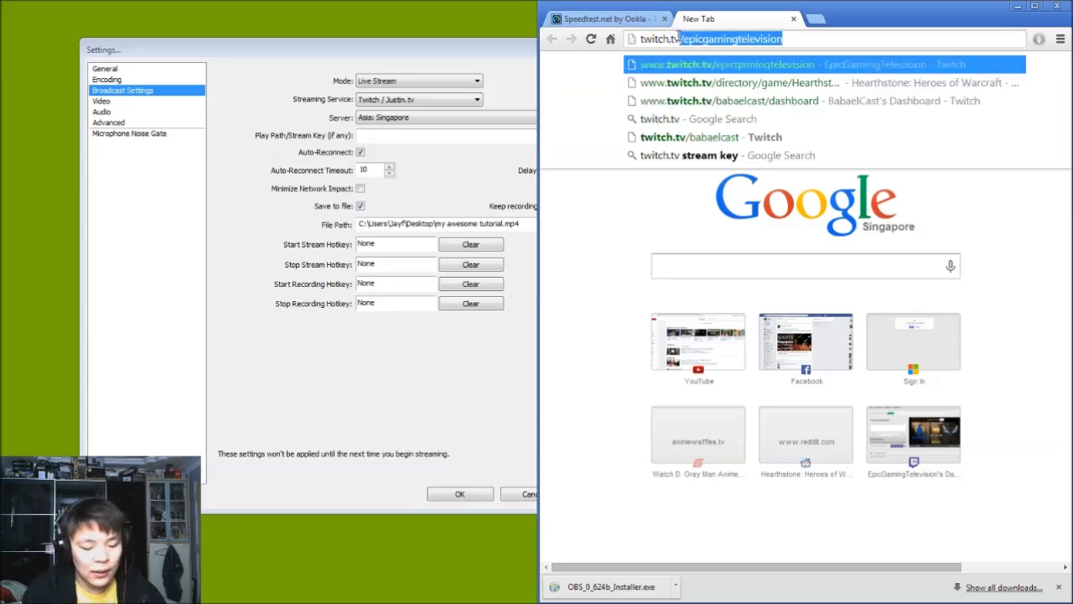
pyautogui.press('BackSpace')
pyautogui.press('BackSpace')
pyautogui.write('ba')
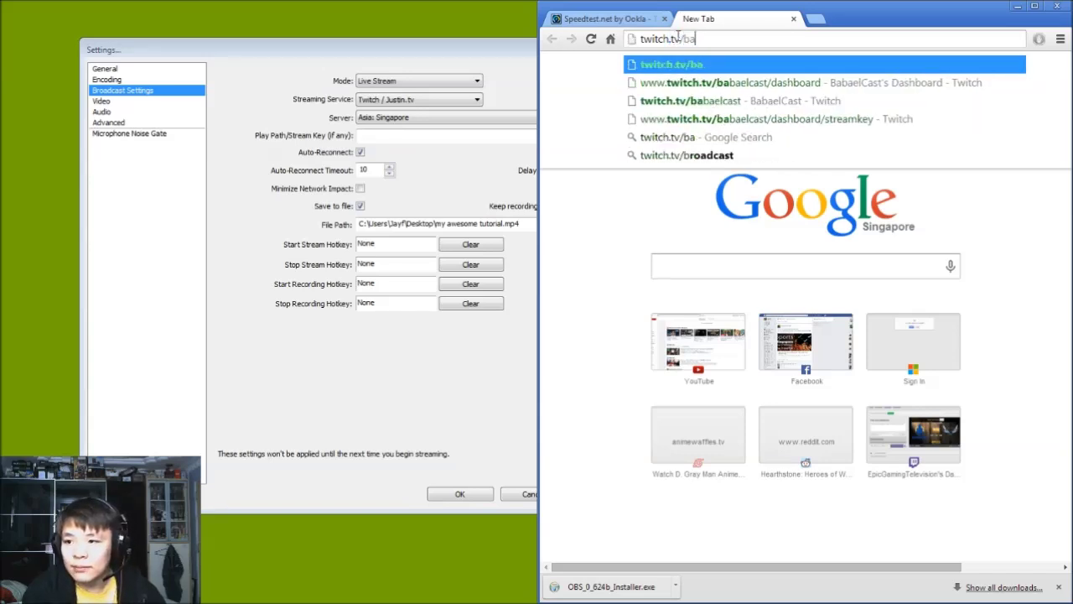
pyautogui.write('baelcast/dashb')
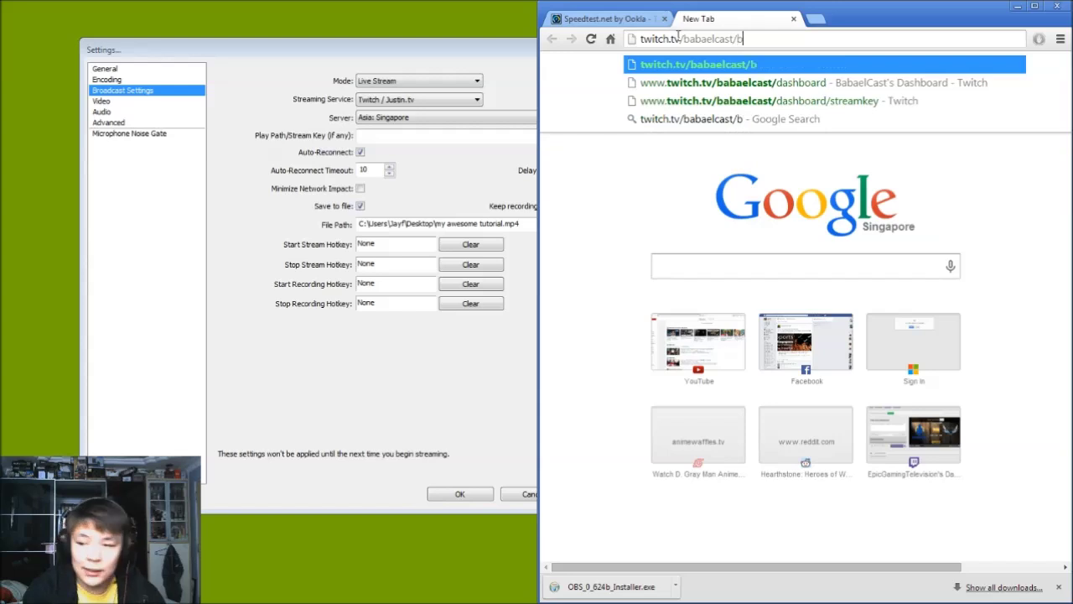
pyautogui.write('oard')
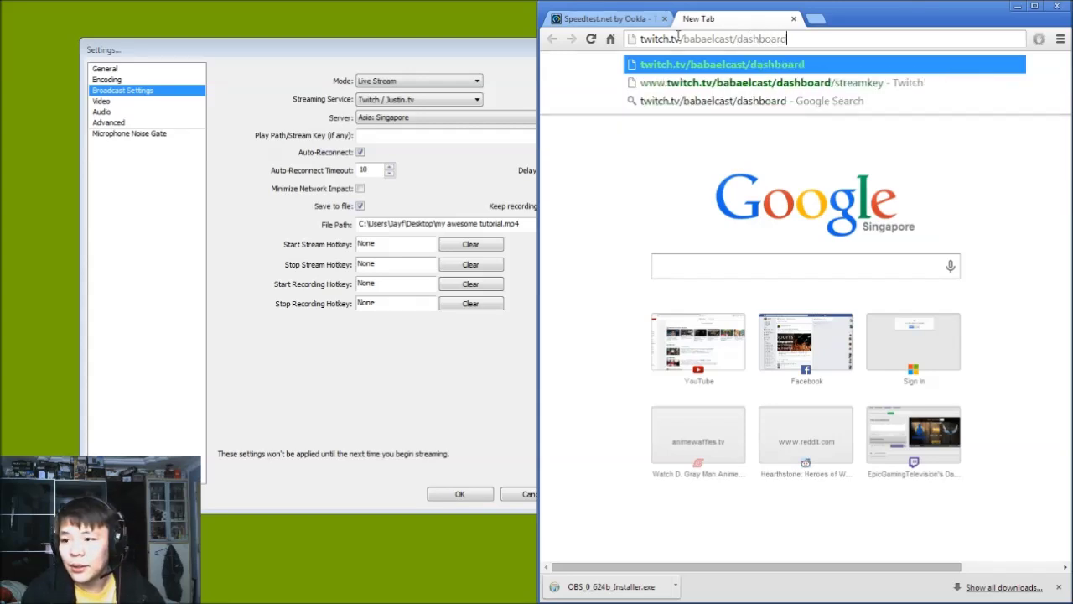
pyautogui.press('Return')
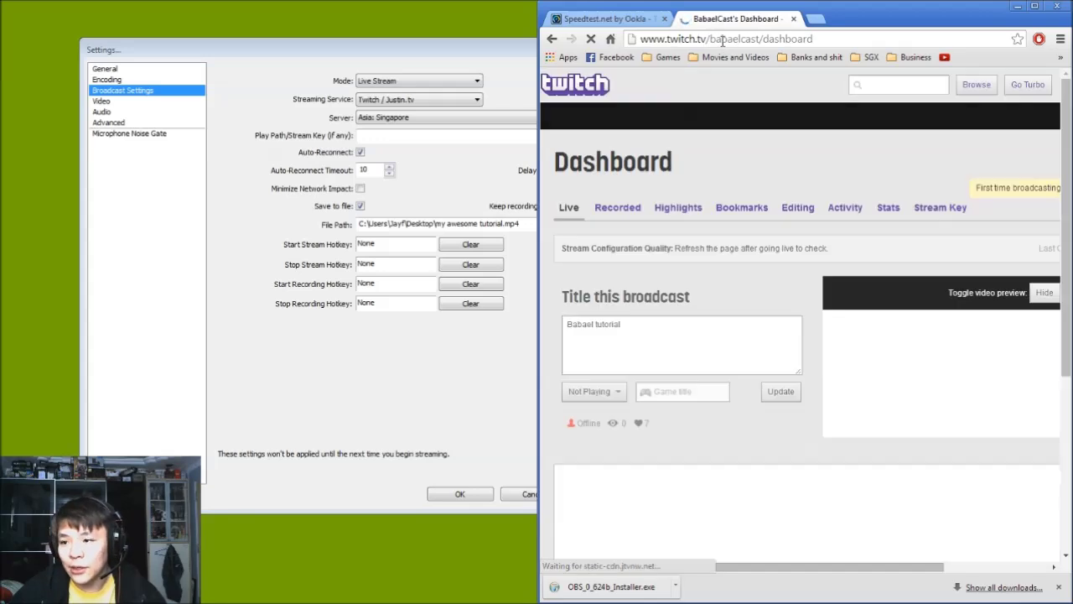
# Reveal the channel's stream key on the Twitch Stream Key page and select it for copying.
pyautogui.hscroll(3, 973, 327)
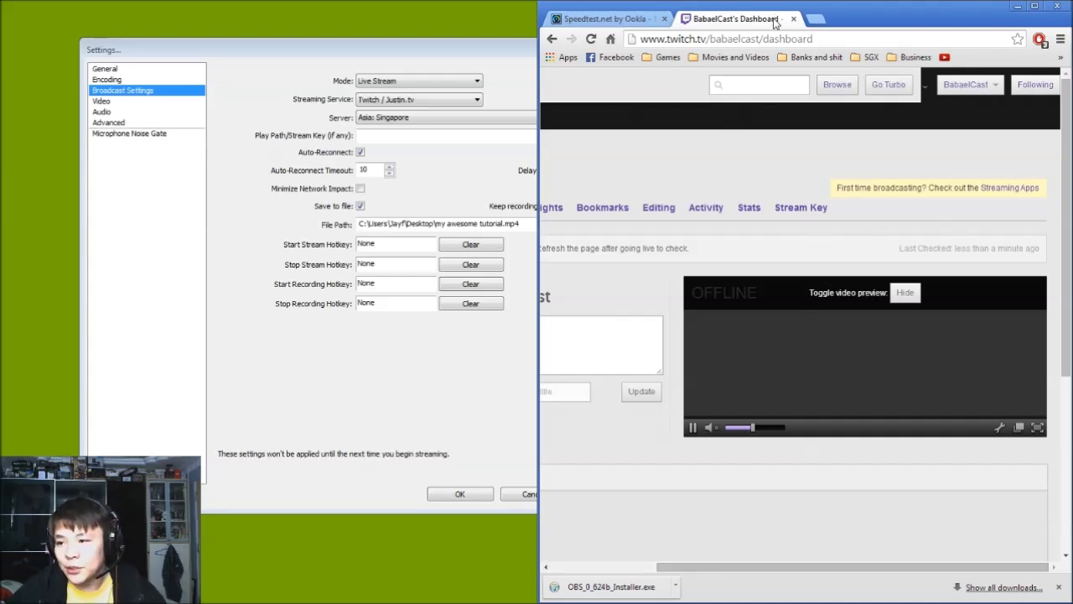
pyautogui.click(801, 210)
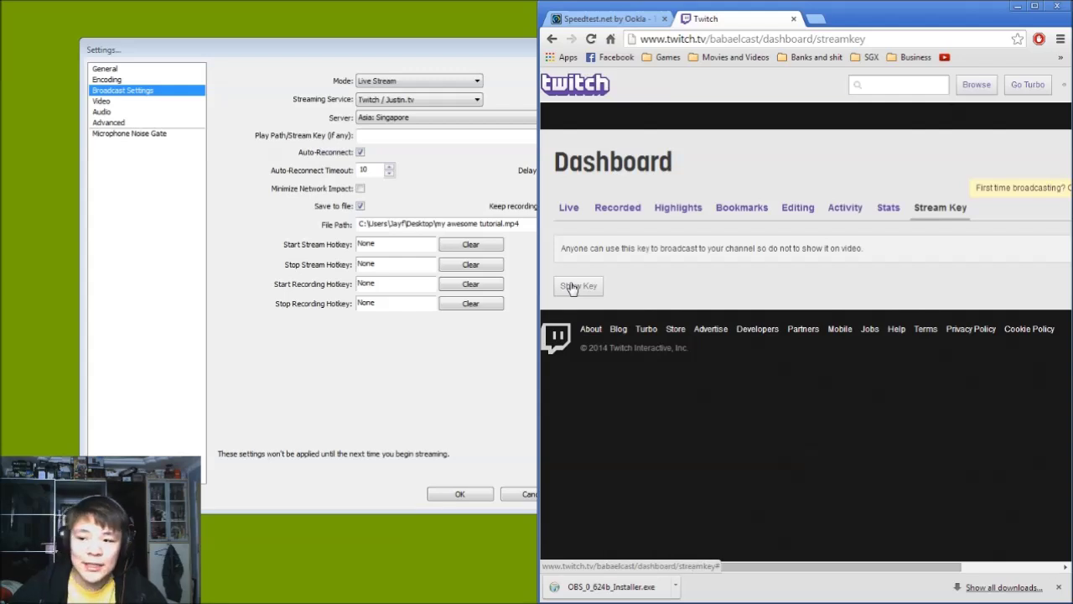
pyautogui.click(572, 288)
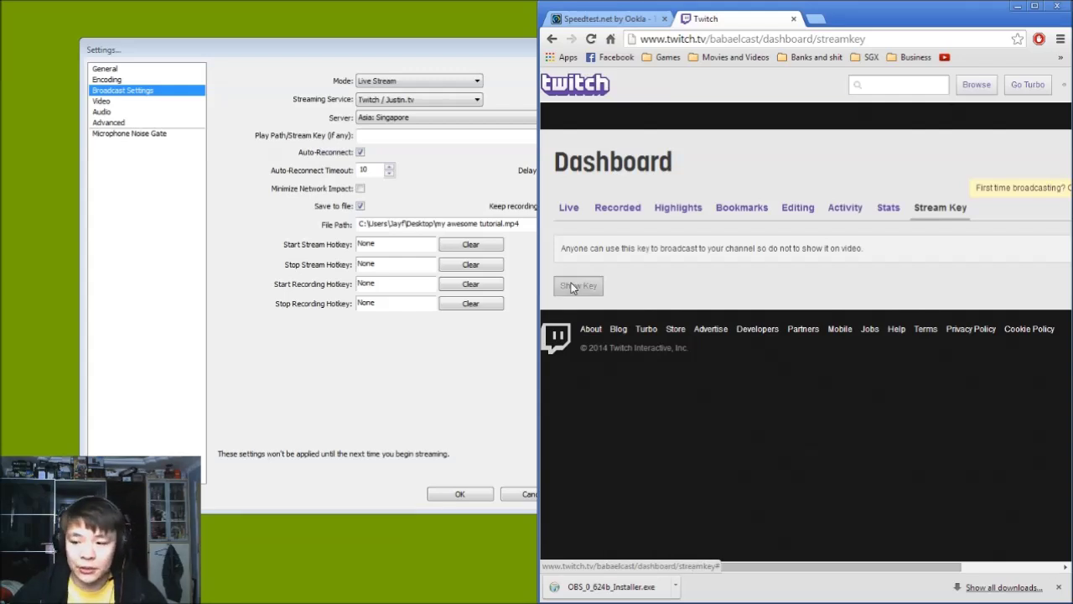
pyautogui.moveTo(739, 286); pyautogui.dragTo(552, 293)
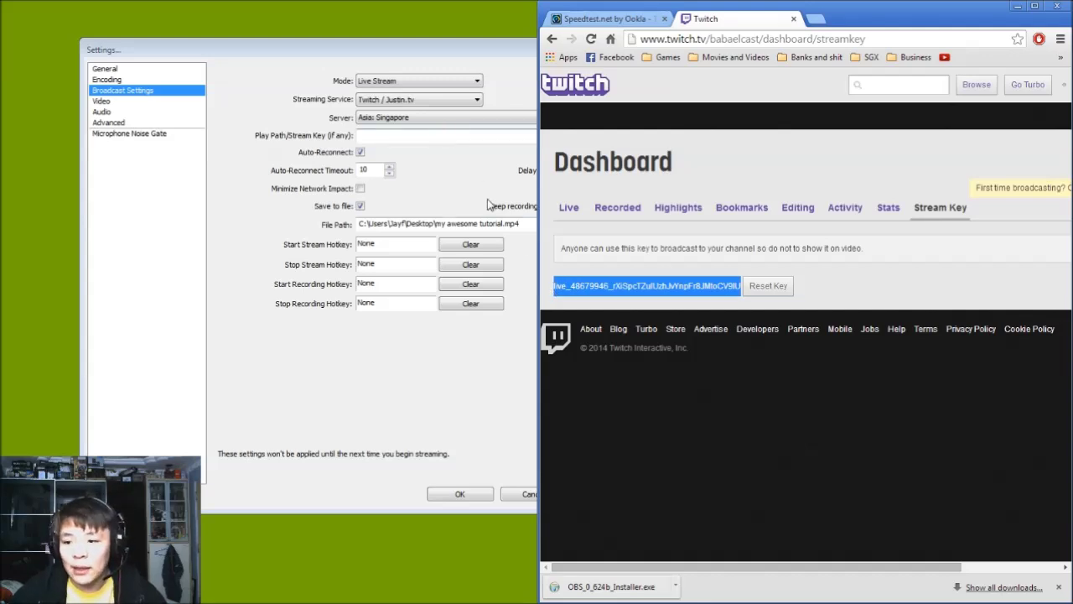
pyautogui.click(376, 137)
# Paste the stream key into OBS, set the 300-second delay, and keep Save to file enabled.
pyautogui.hotkey('ctrl', 'v')
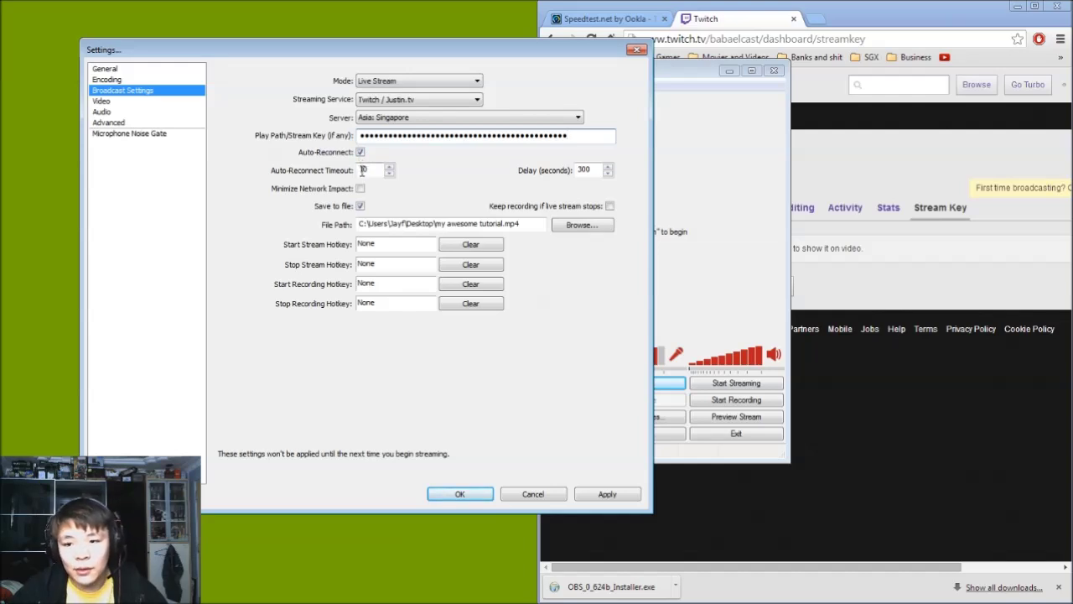
pyautogui.doubleClick(587, 170)
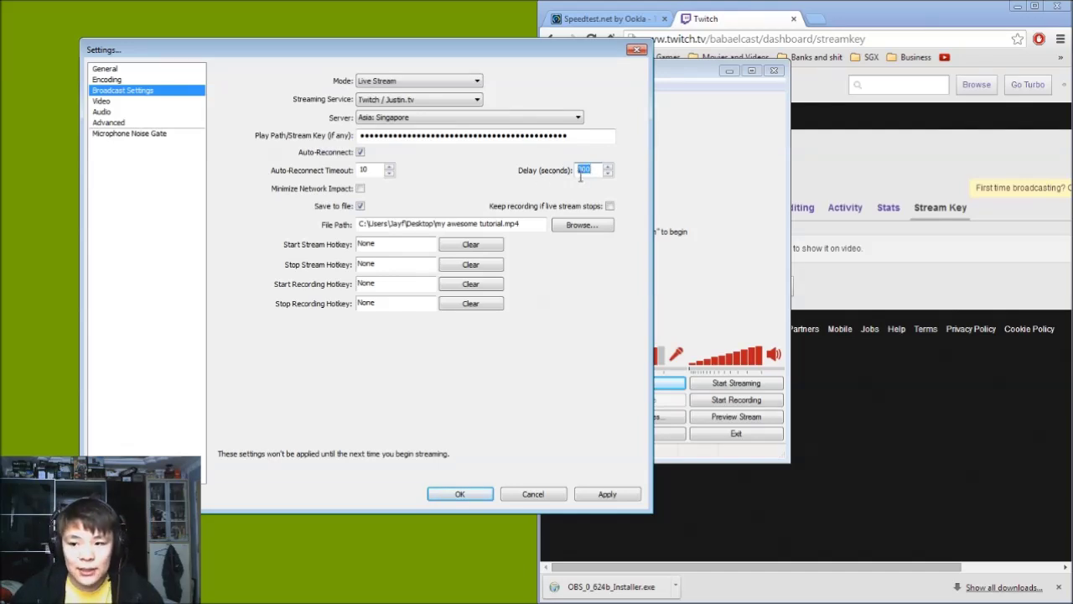
pyautogui.click(360, 207)
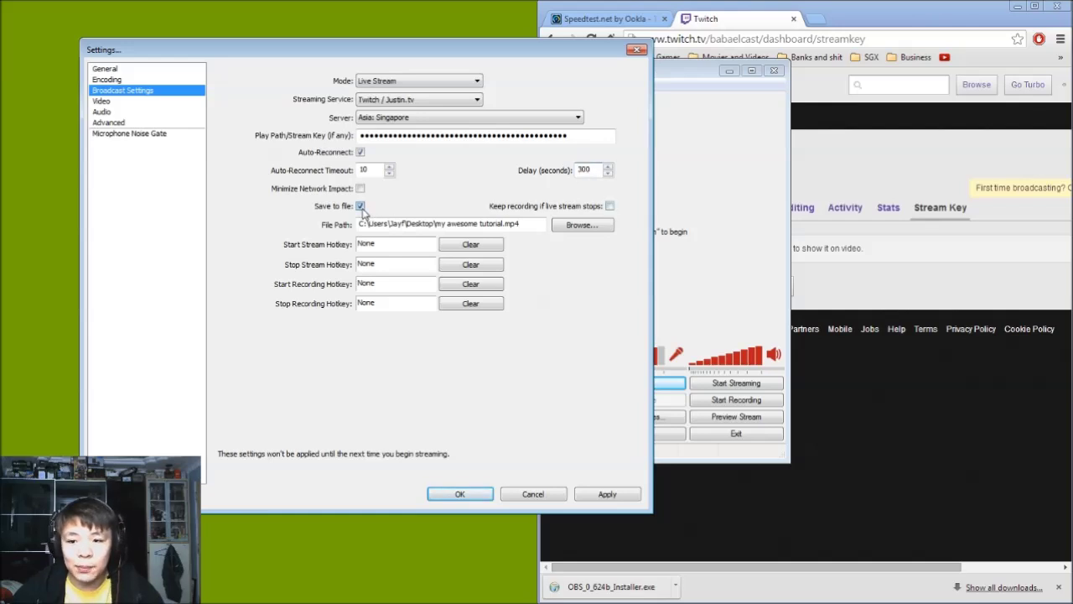
pyautogui.click(361, 210)
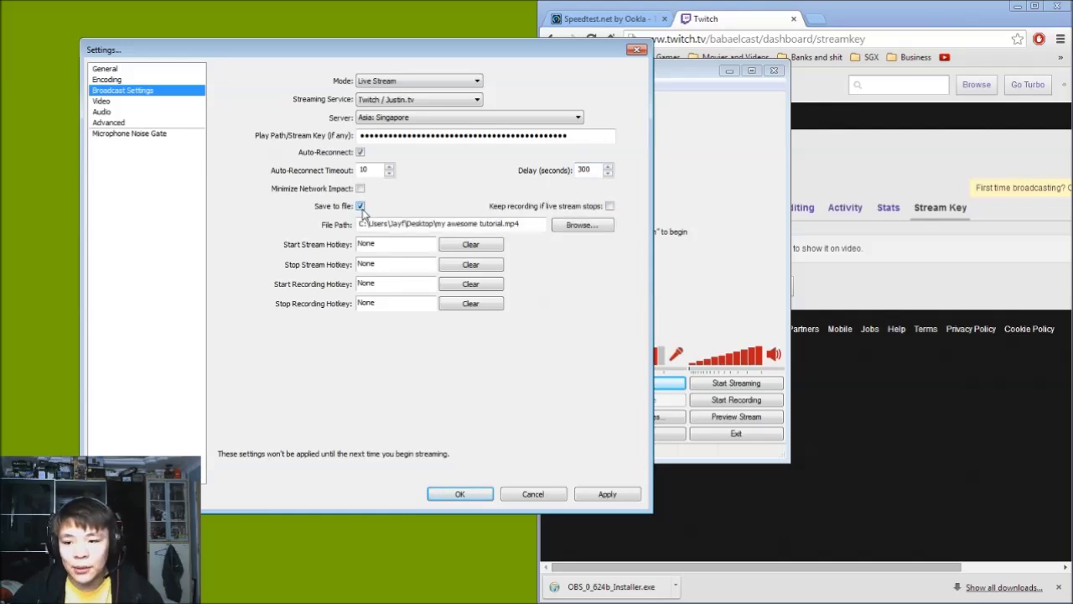
# Save the stream copy to 'my awesome tutorial.mp4' on the Desktop and apply the broadcast settings.
pyautogui.click(578, 225)
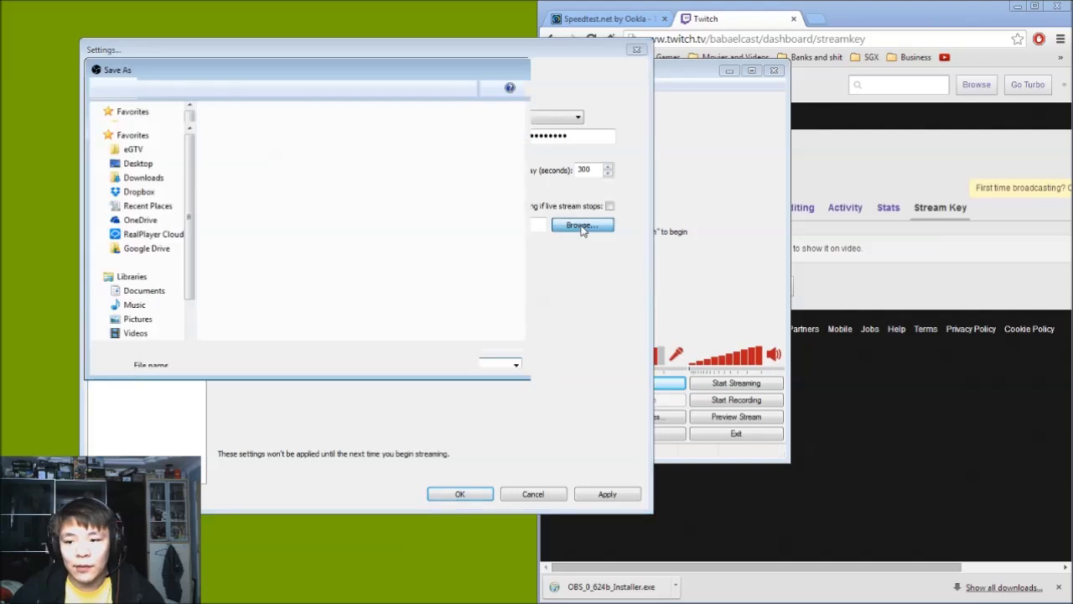
pyautogui.write('my ')
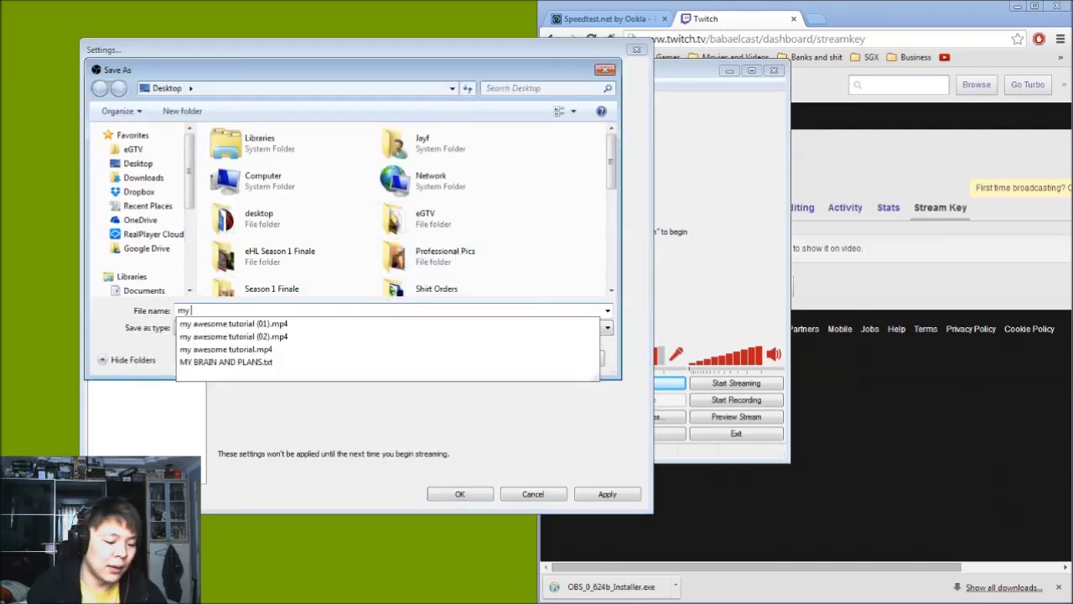
pyautogui.write('awesome')
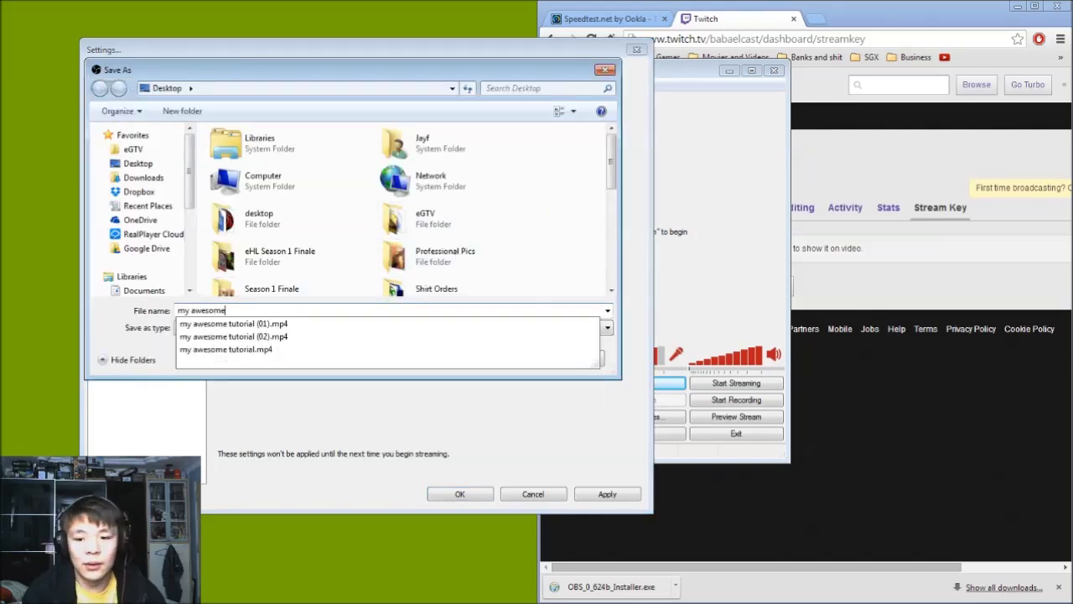
pyautogui.click(311, 353)
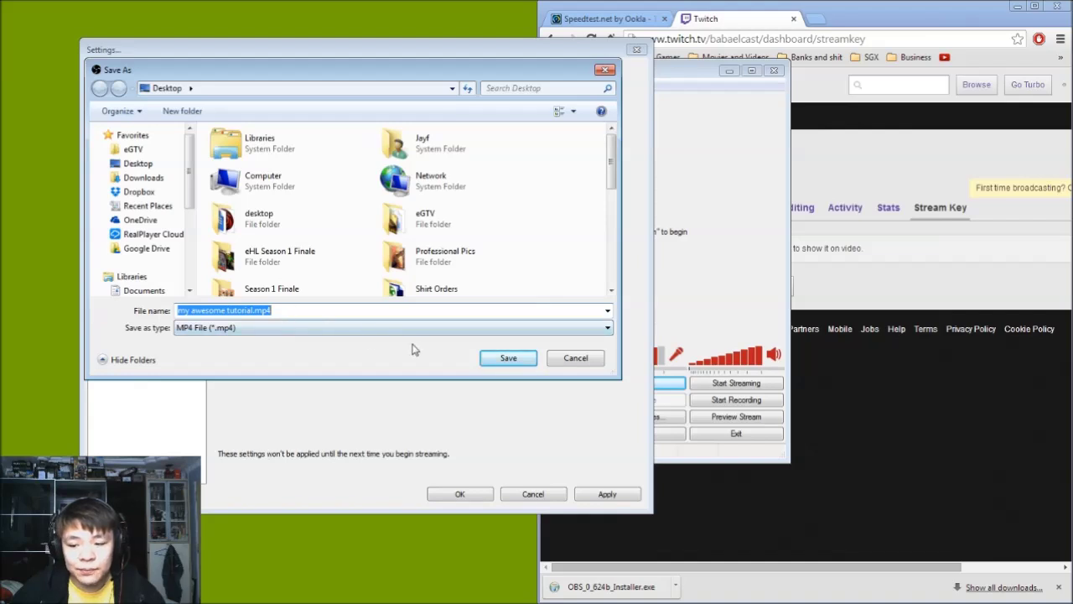
pyautogui.click(485, 358)
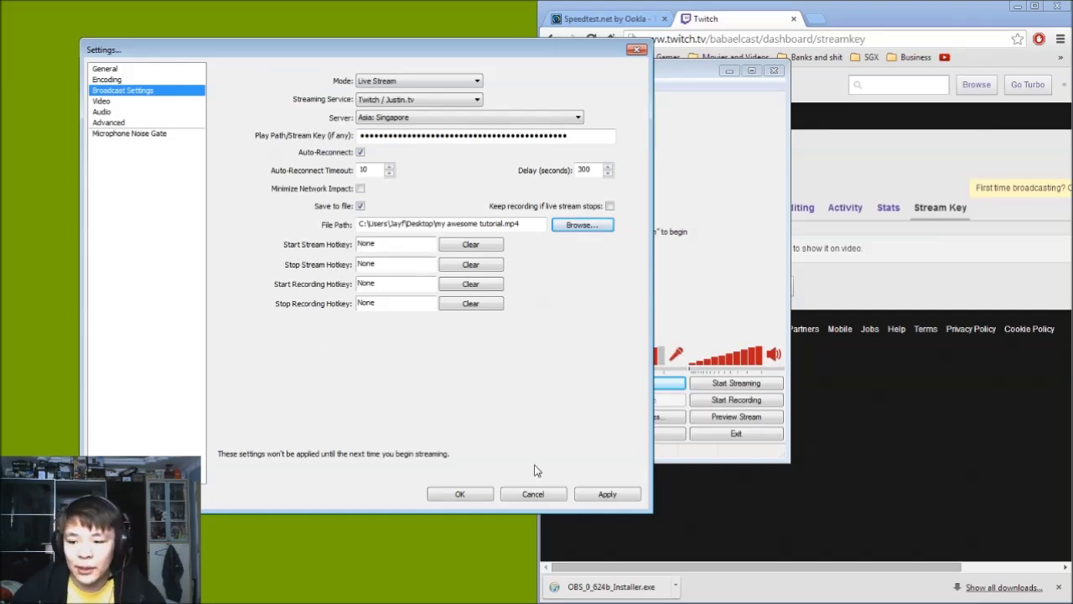
pyautogui.click(595, 494)
# In Video settings, keep NVIDIA GeForce GTX 580 as the adapter with 1920x1080 base resolution.
pyautogui.click(152, 101)
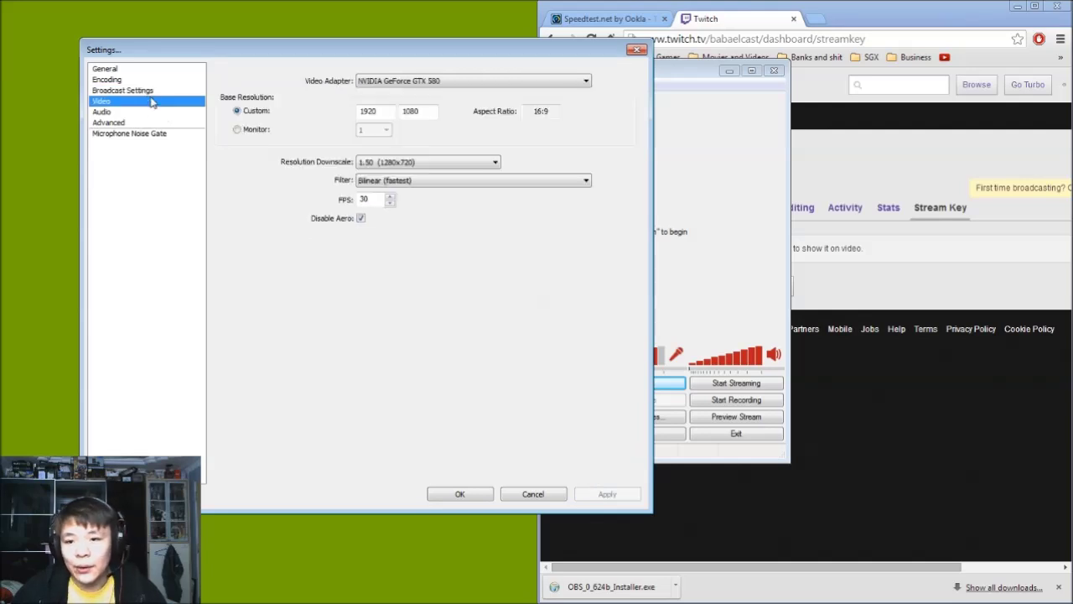
pyautogui.click(438, 84)
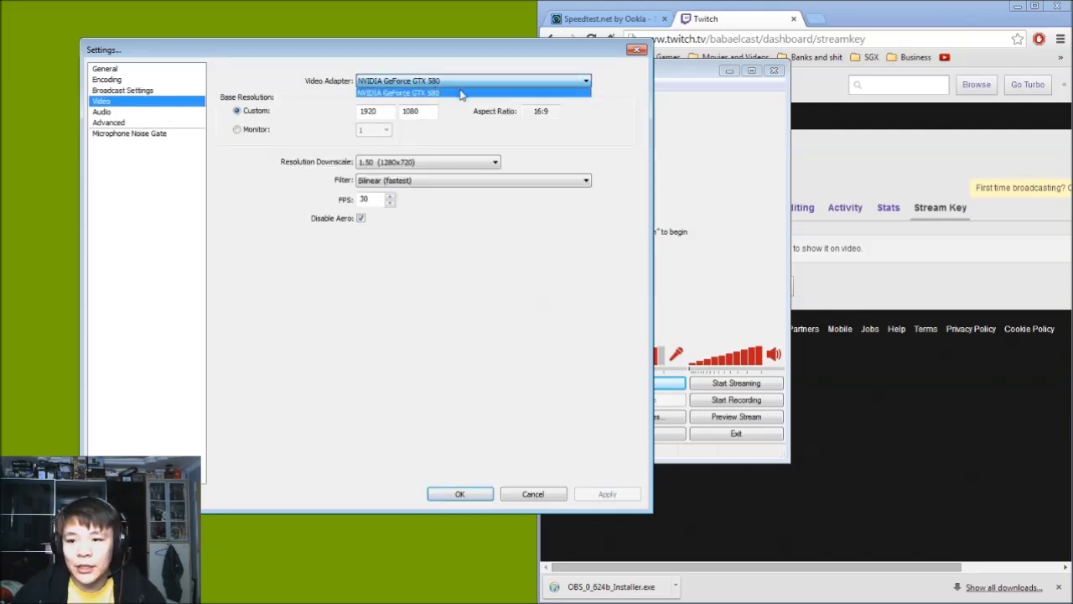
pyautogui.click(459, 93)
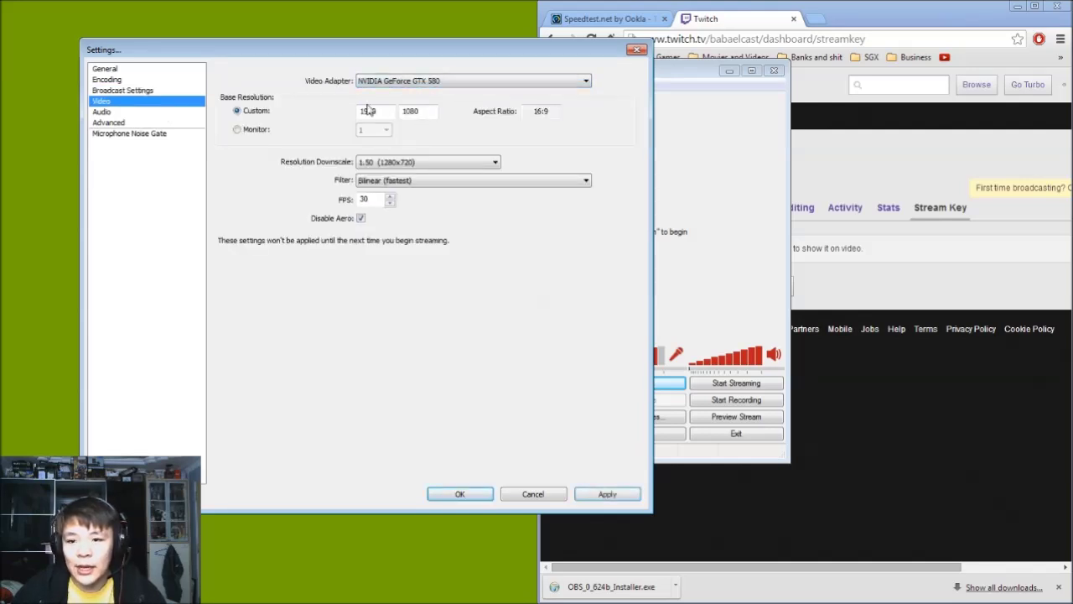
pyautogui.click(442, 167)
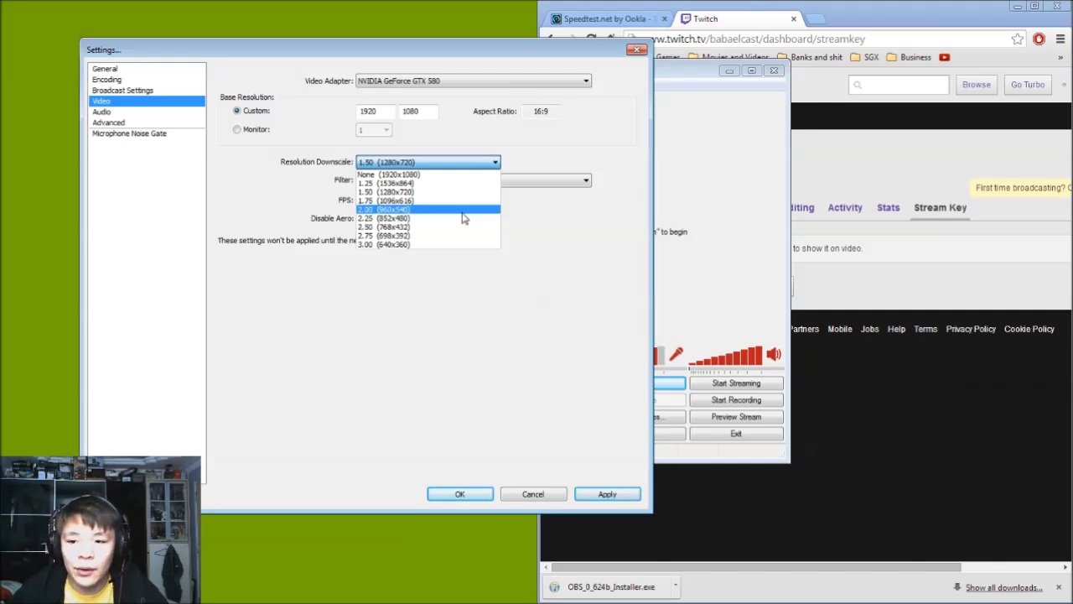
# Apply video settings with the 1.50 downscale to 1280x720 and 30 FPS.
pyautogui.click(461, 193)
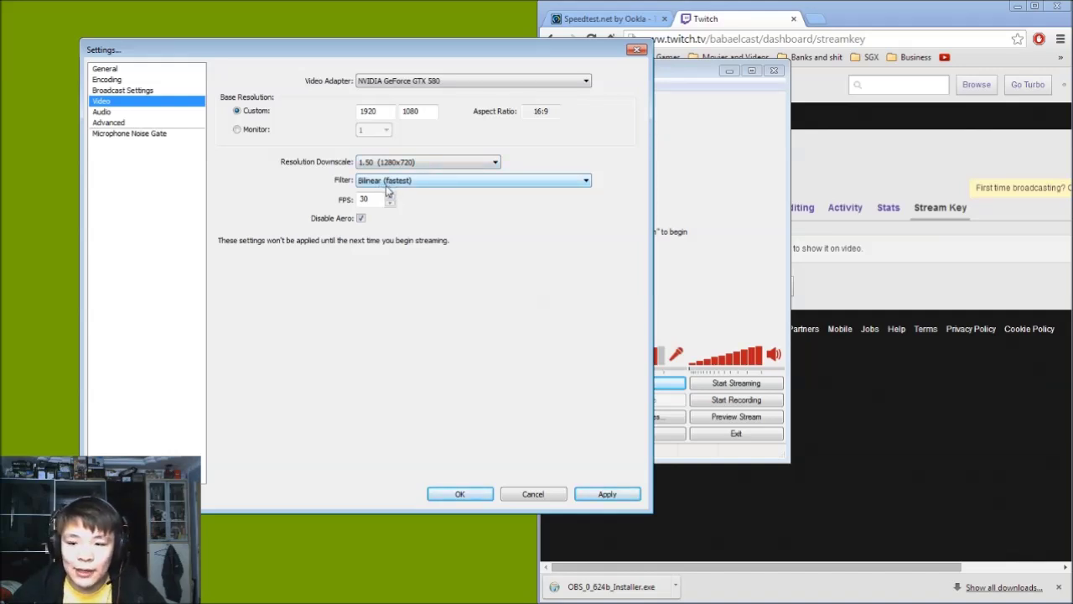
pyautogui.moveTo(375, 199); pyautogui.dragTo(346, 203)
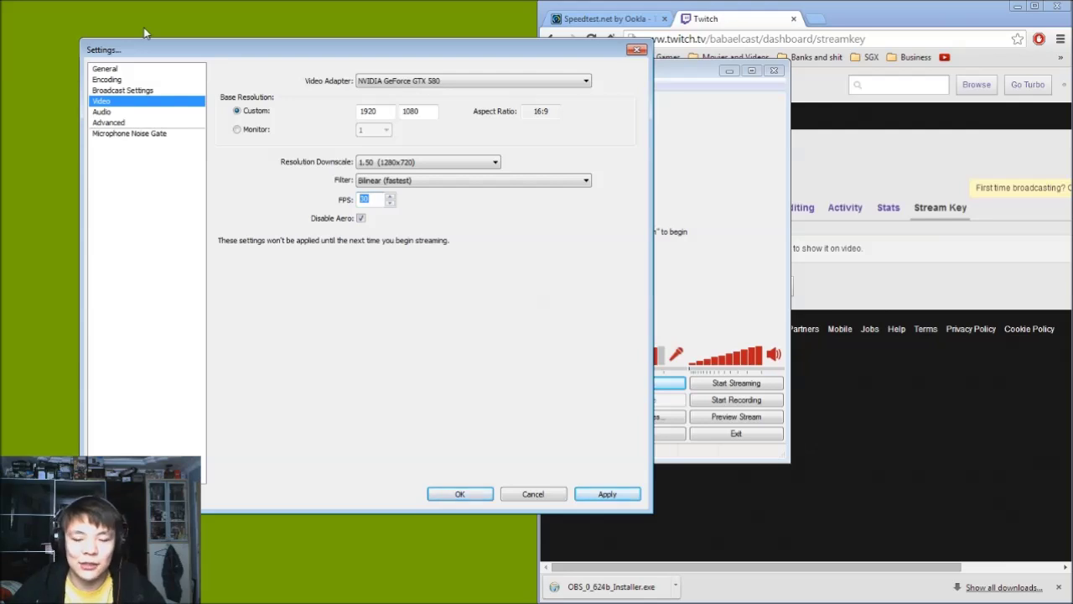
pyautogui.click(586, 495)
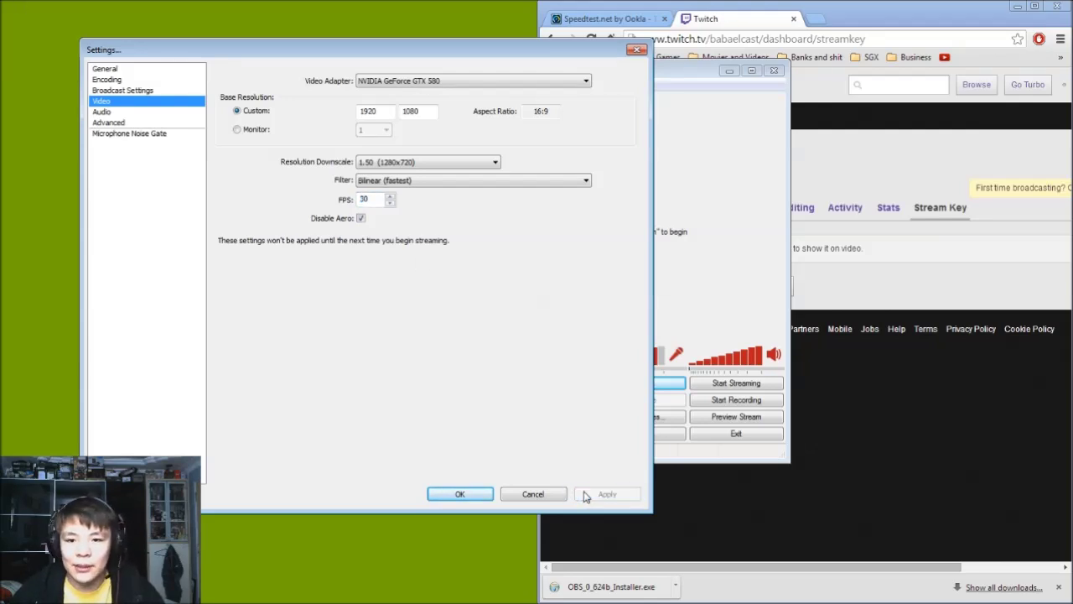
# Set the Plantronics GameCom 780 as microphone, enable Mic/Aux Boost, and apply the audio settings.
pyautogui.click(102, 112)
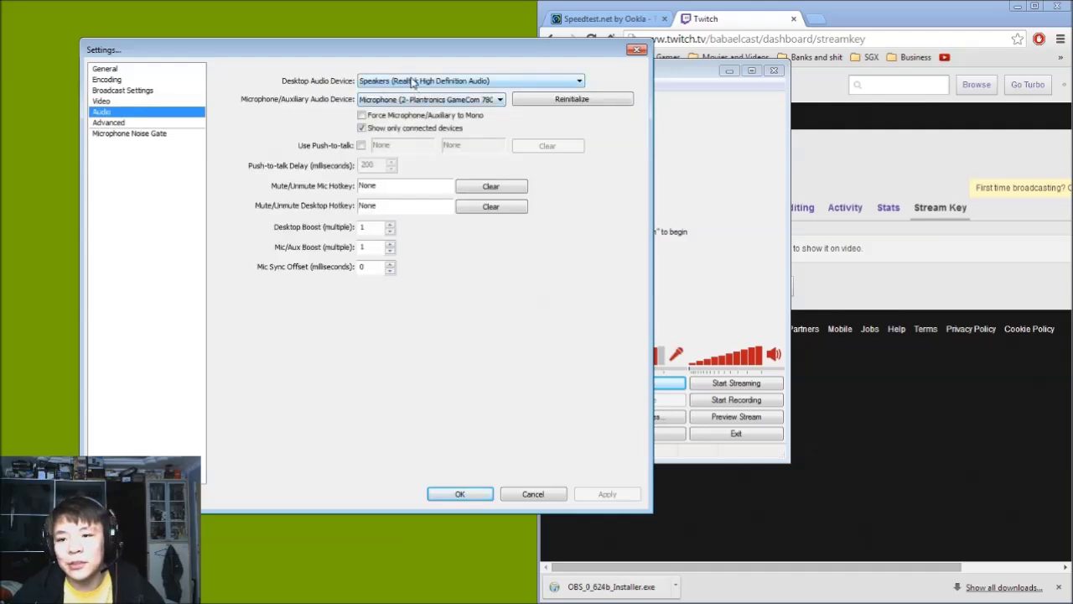
pyautogui.click(396, 100)
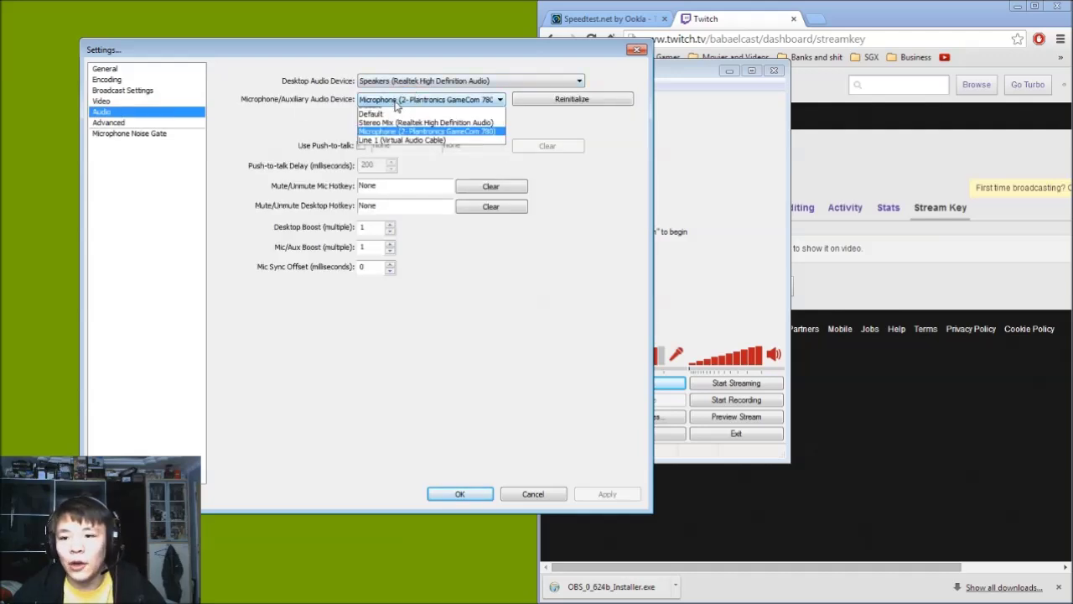
pyautogui.click(414, 140)
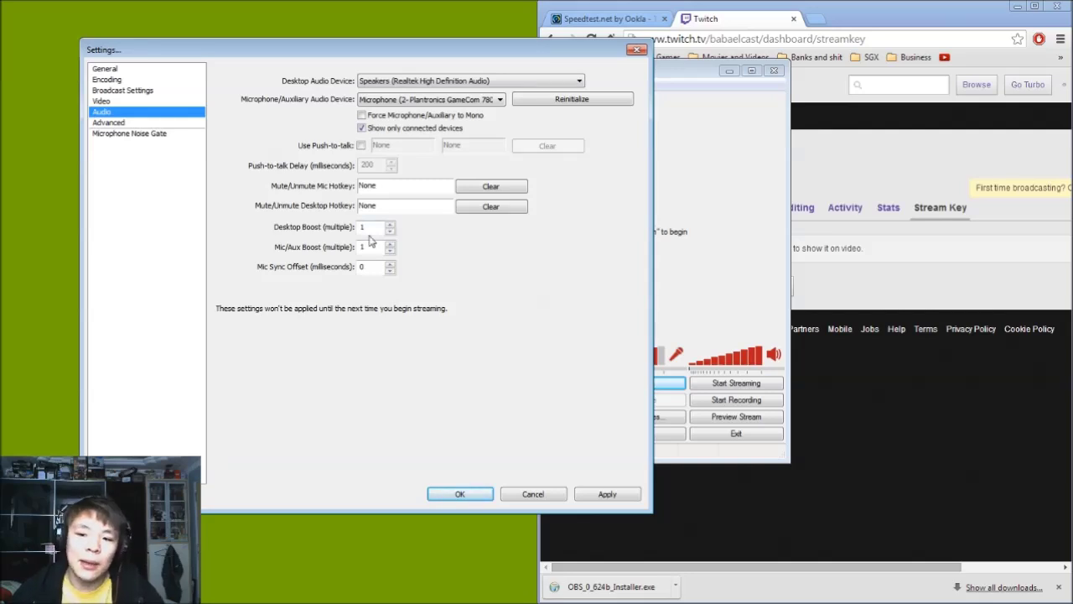
pyautogui.click(390, 250)
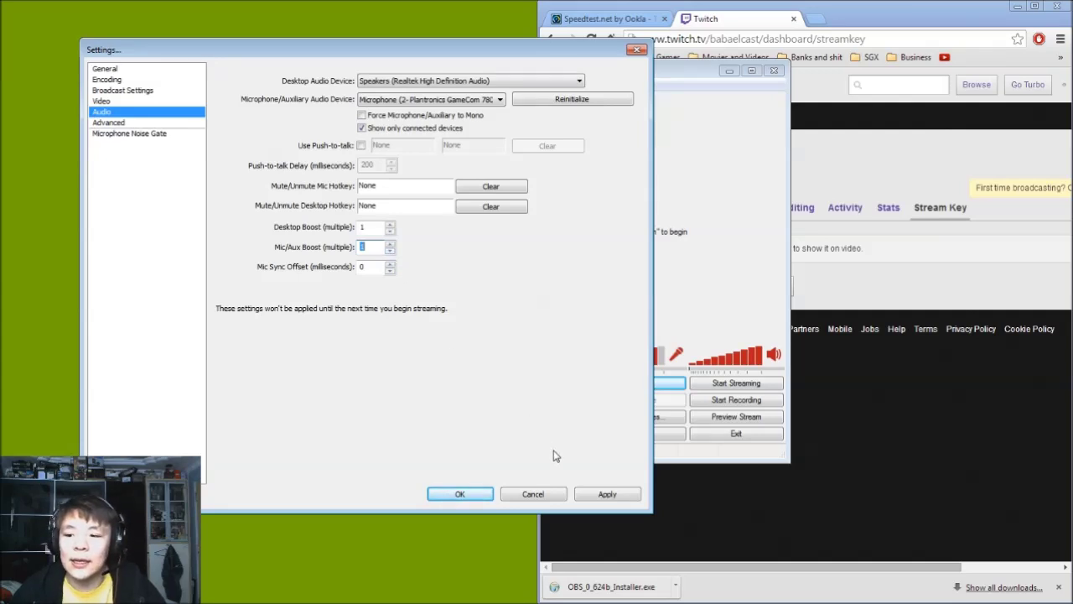
pyautogui.click(612, 498)
pyautogui.click(126, 126)
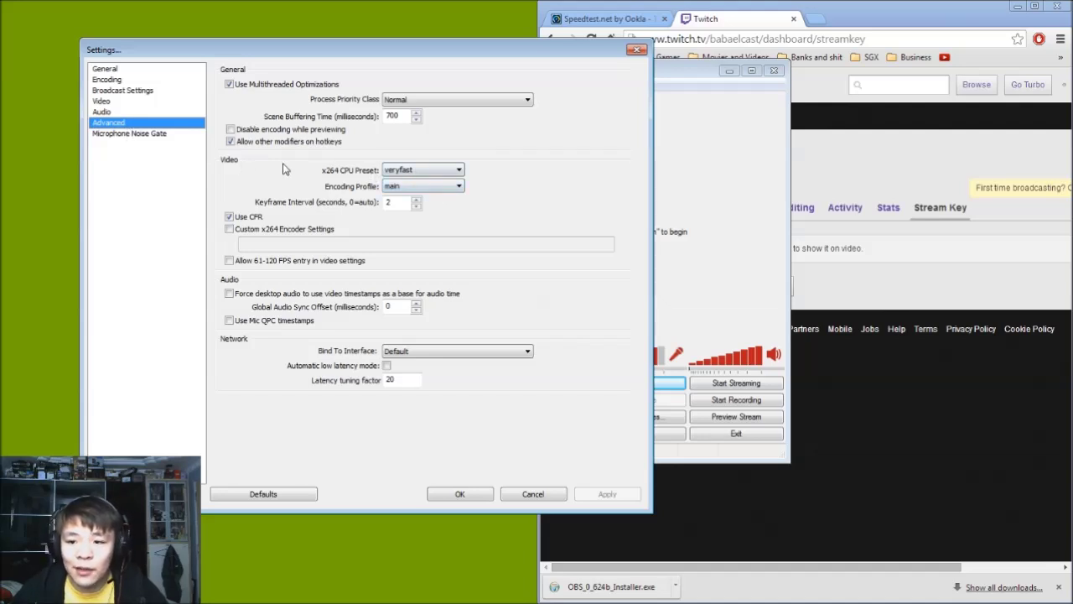
# Keep x264 preset veryfast, main profile and keyframe interval 2, then apply and close Settings.
pyautogui.click(424, 172)
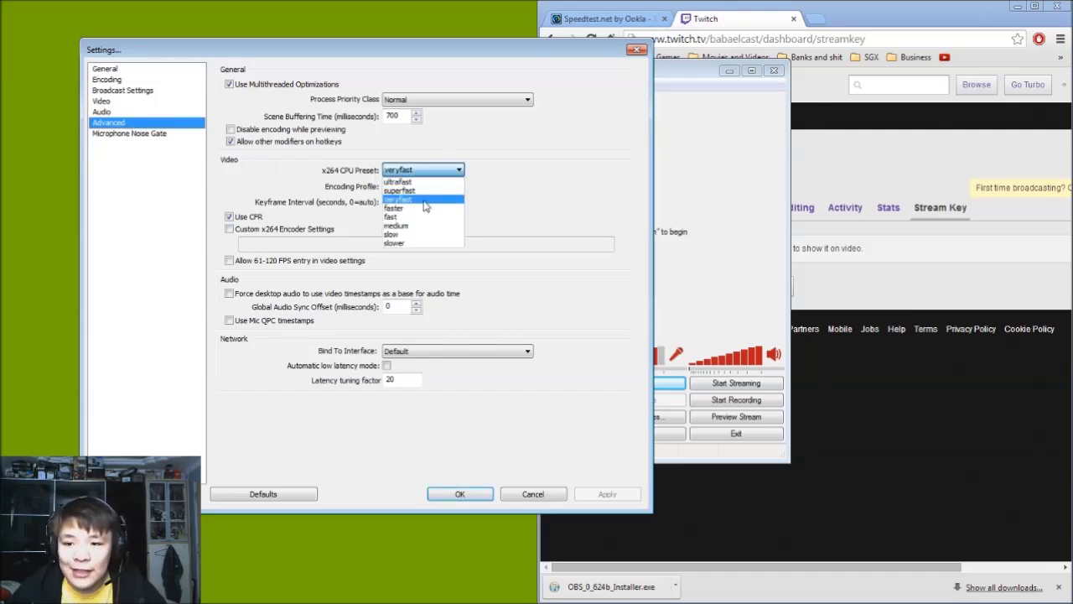
pyautogui.click(425, 202)
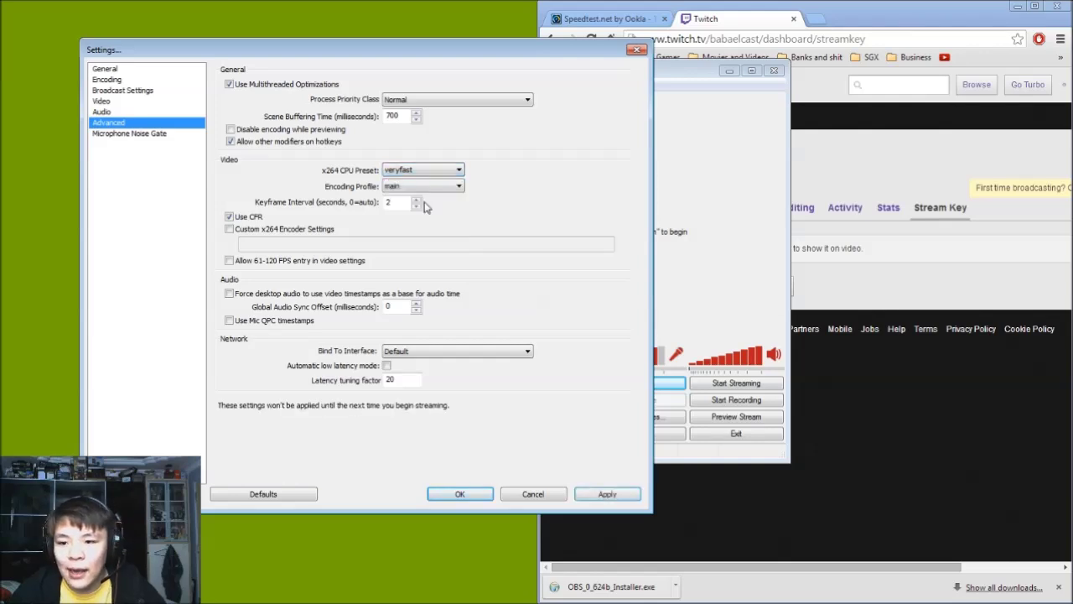
pyautogui.click(434, 175)
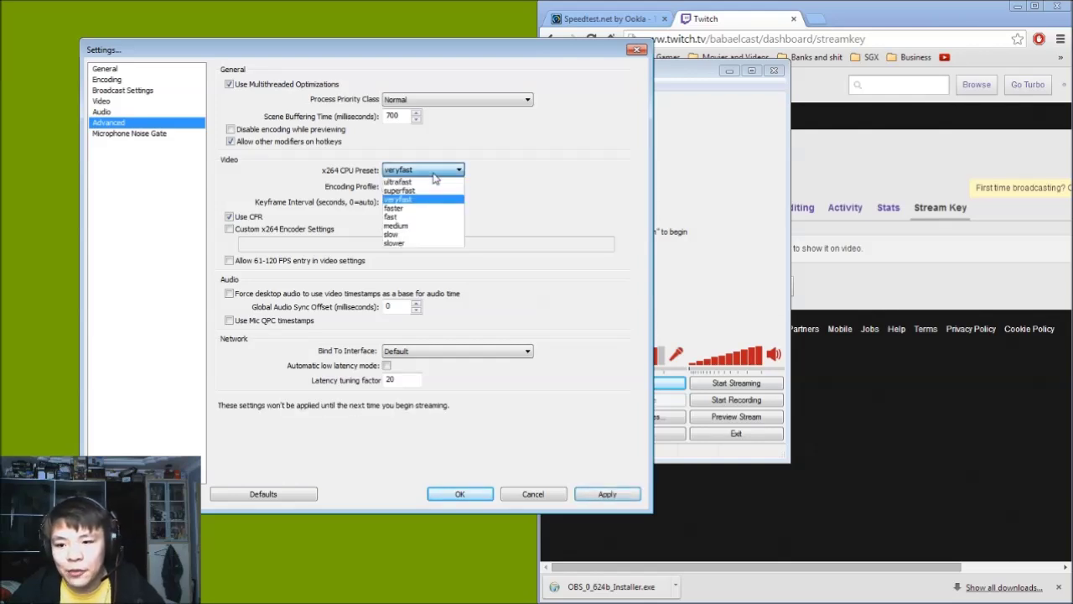
pyautogui.click(496, 209)
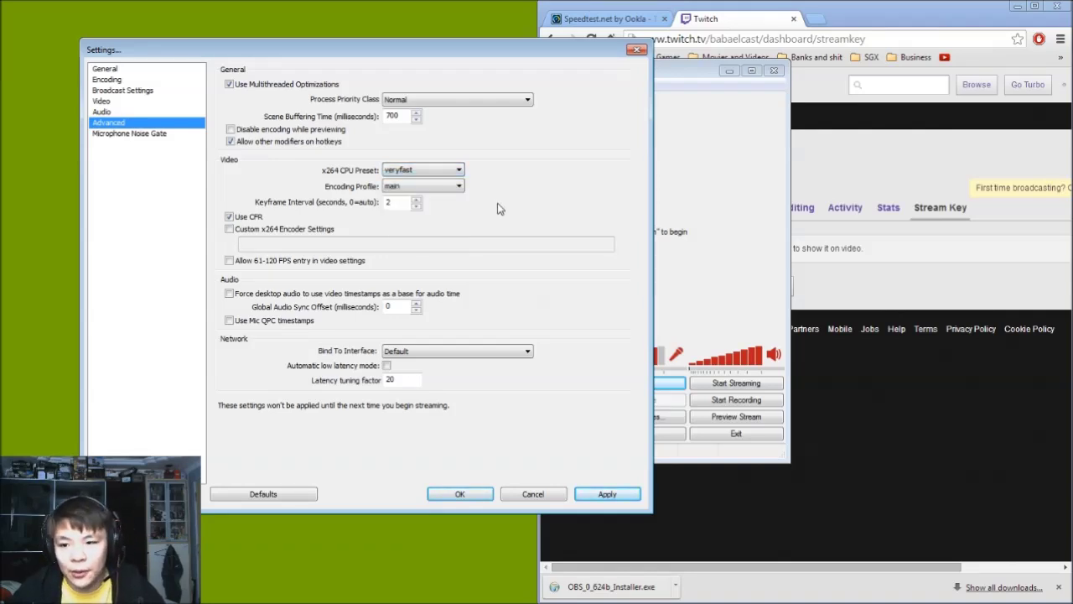
pyautogui.click(446, 190)
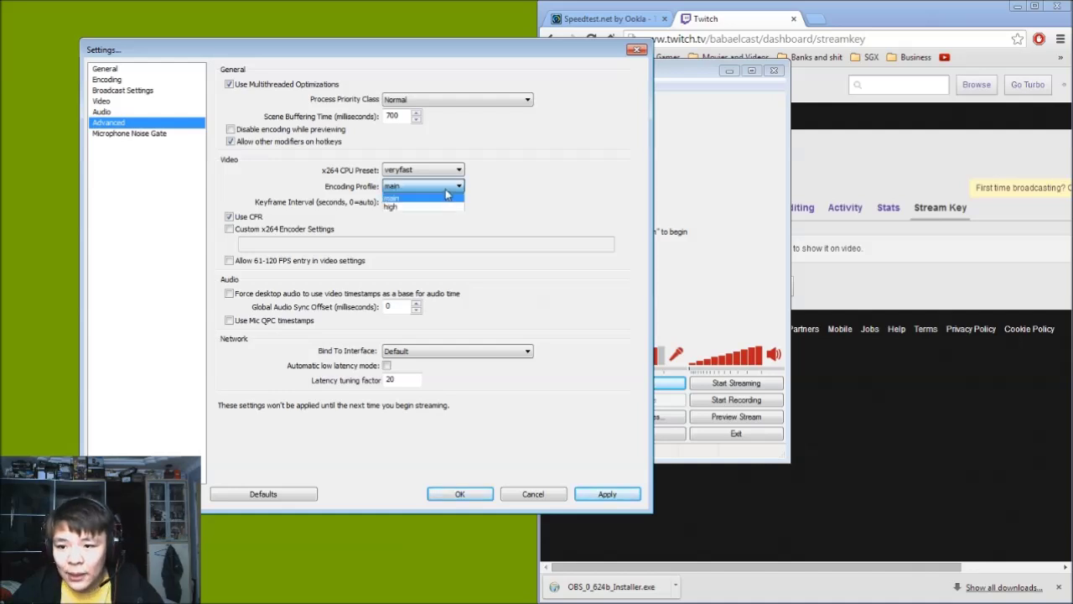
pyautogui.click(413, 198)
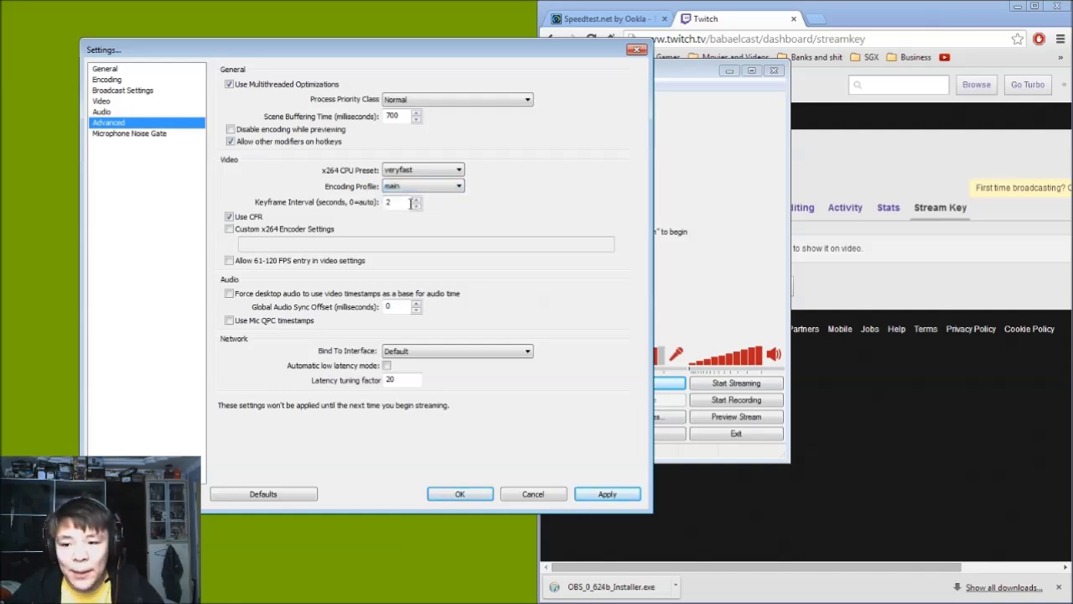
pyautogui.click(421, 186)
pyautogui.click(418, 200)
pyautogui.click(418, 203)
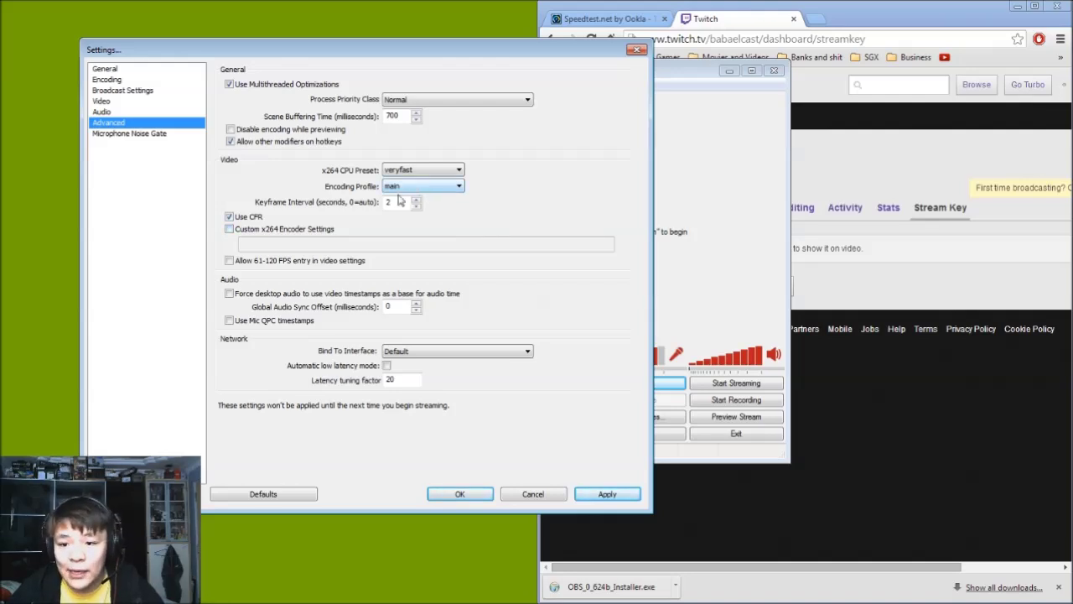
pyautogui.moveTo(398, 202); pyautogui.dragTo(376, 205)
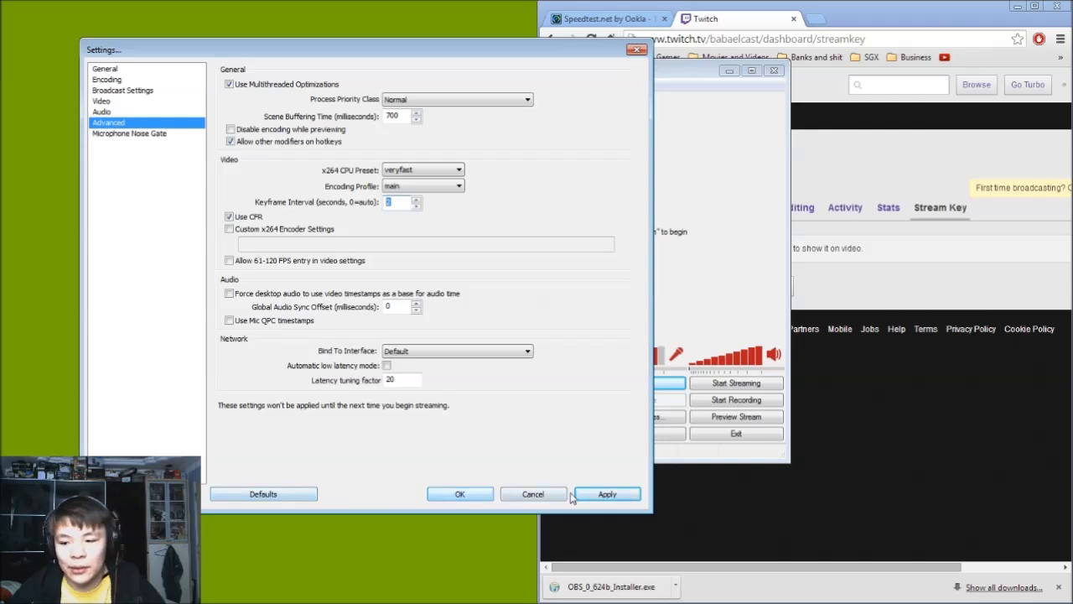
pyautogui.click(595, 494)
pyautogui.click(466, 499)
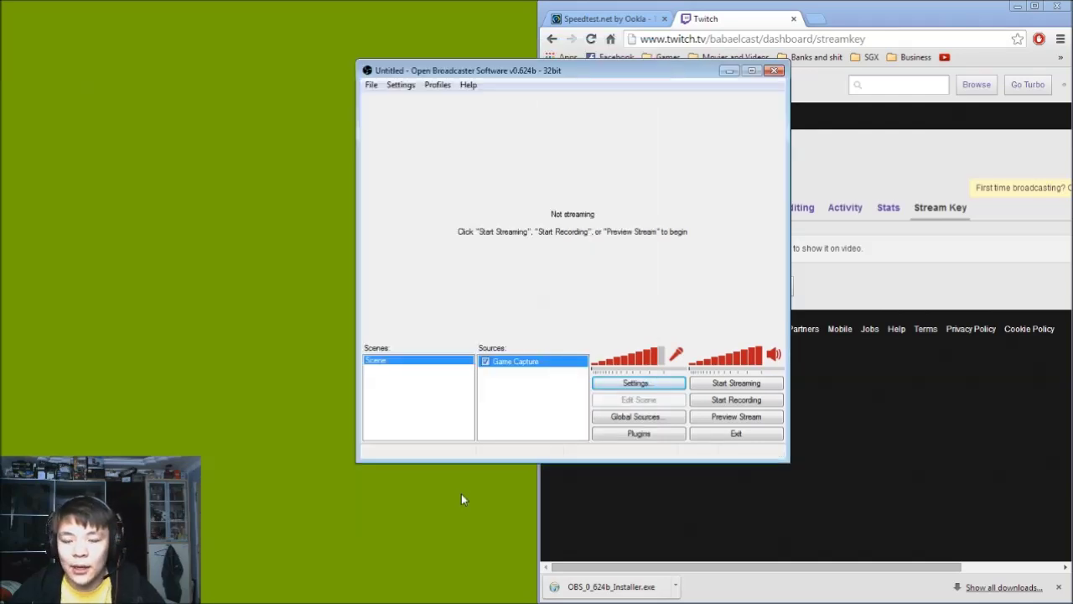
pyautogui.click(605, 387)
pyautogui.click(278, 160)
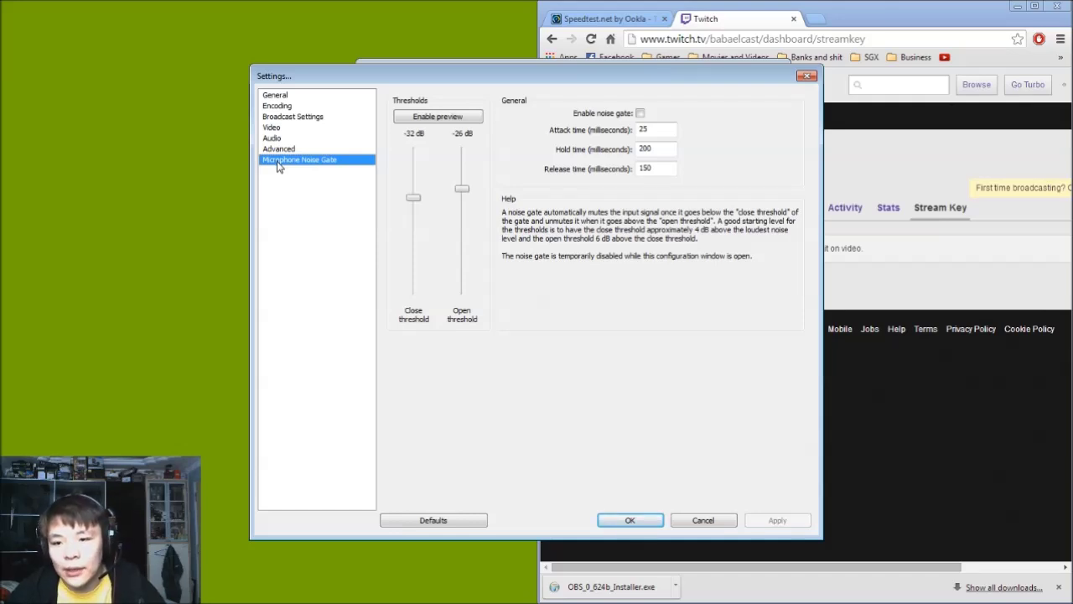
pyautogui.click(282, 149)
pyautogui.click(304, 161)
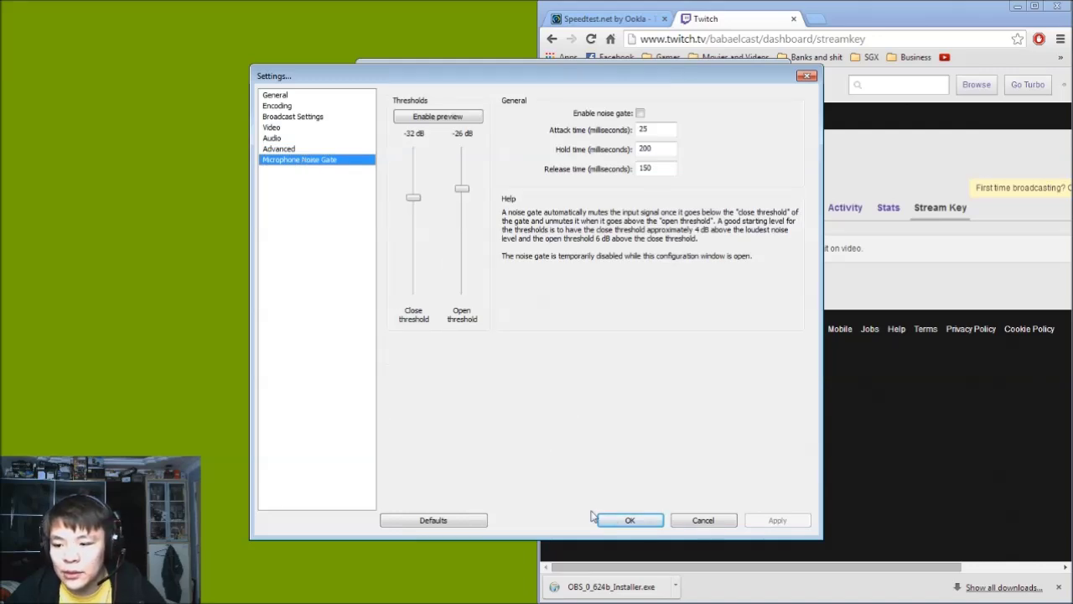
pyautogui.click(621, 520)
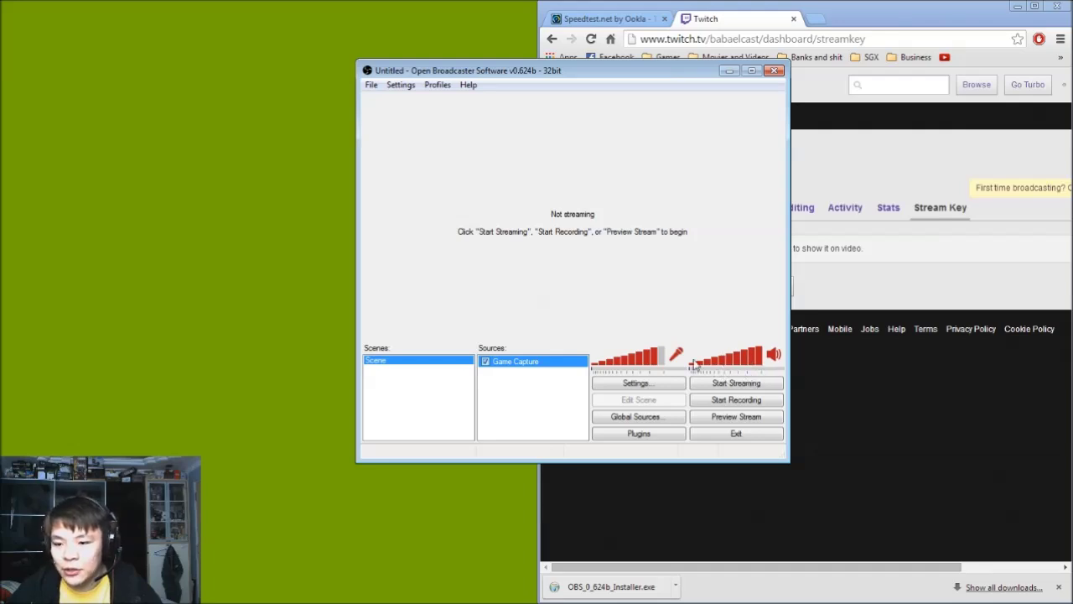
# Delete the existing Game Capture source and start the preview on the empty scene.
pyautogui.rightClick(552, 362)
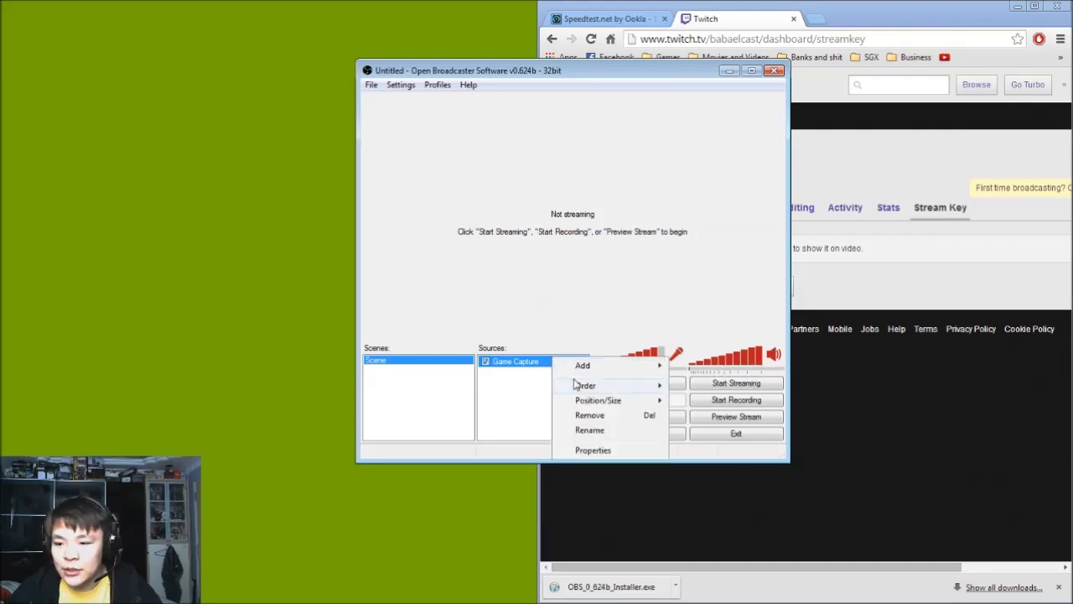
pyautogui.click(597, 415)
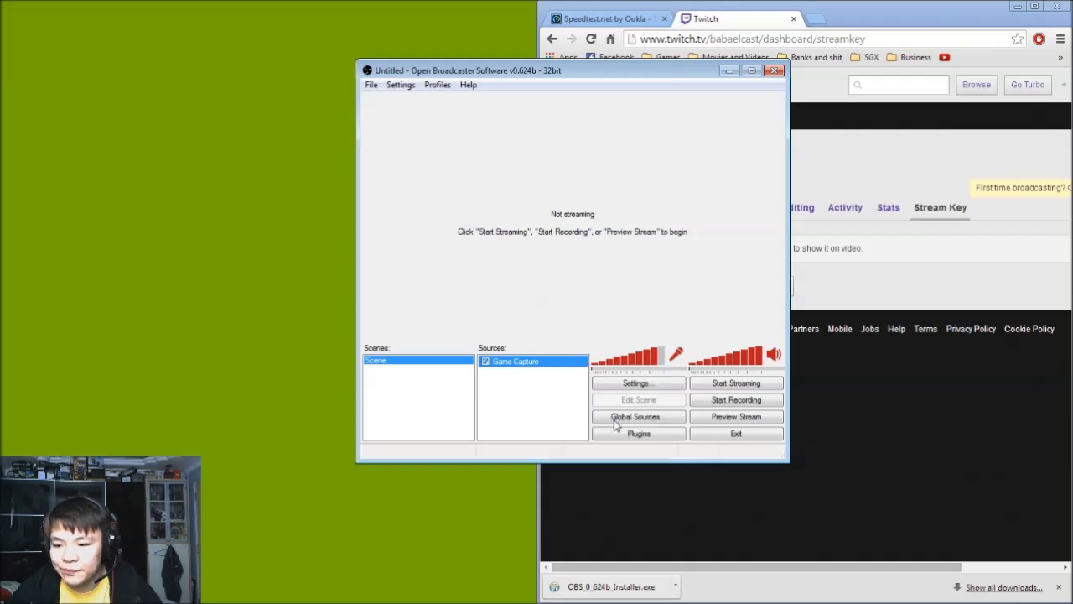
pyautogui.click(550, 352)
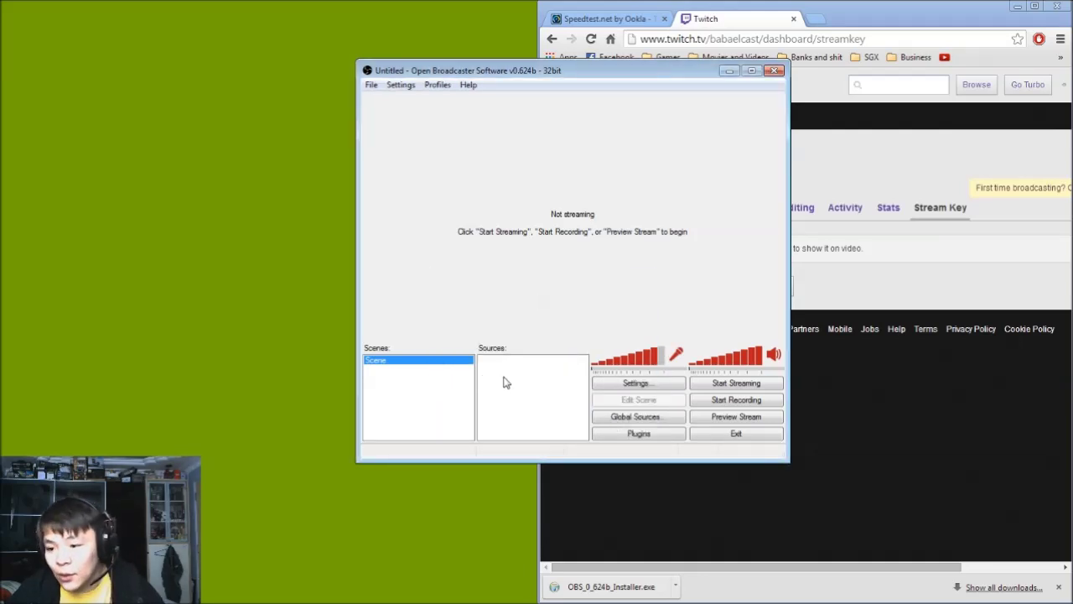
pyautogui.click(717, 421)
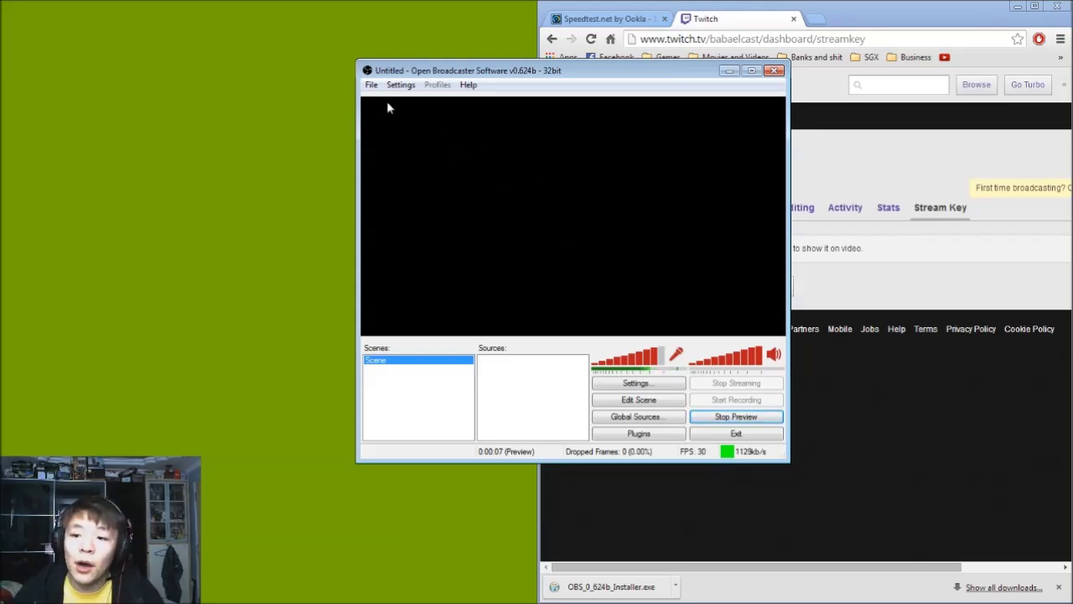
pyautogui.click(400, 158)
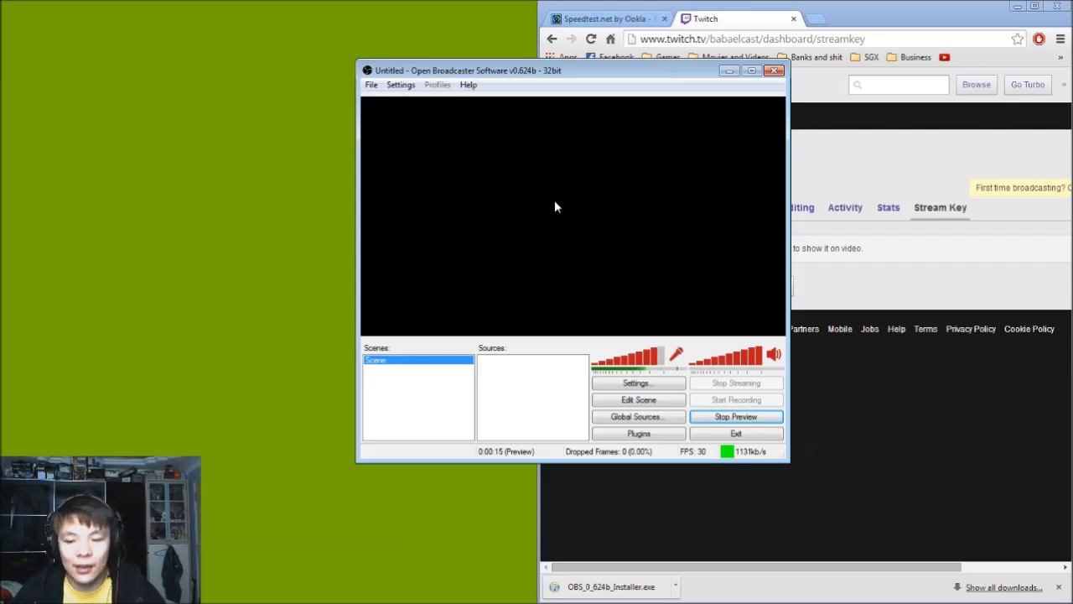
# Add a new Game Capture source named 'Game Capture' to the Sources list.
pyautogui.rightClick(503, 384)
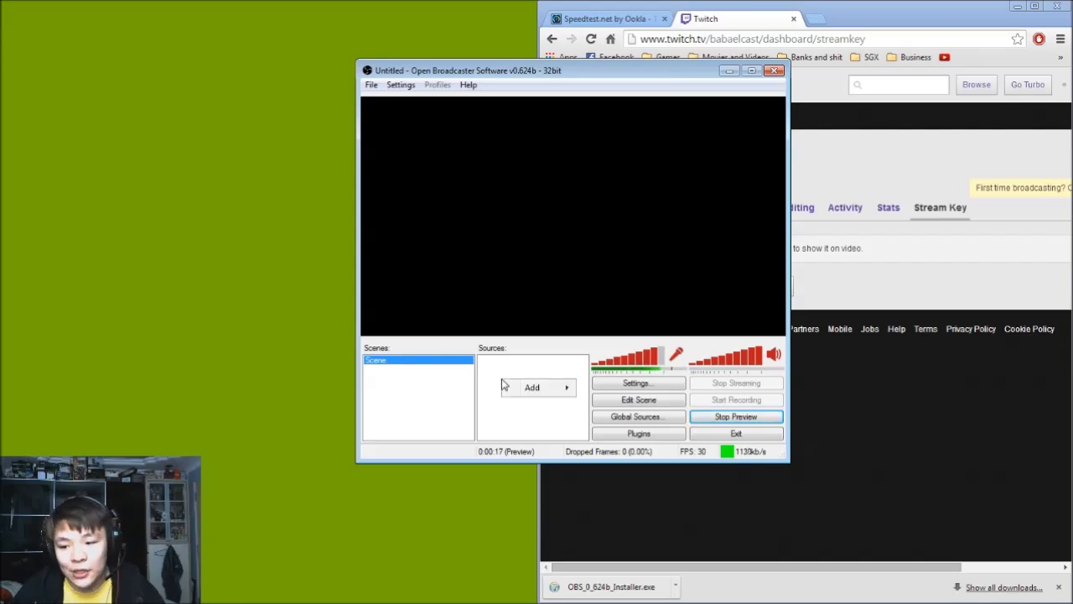
pyautogui.click(516, 393)
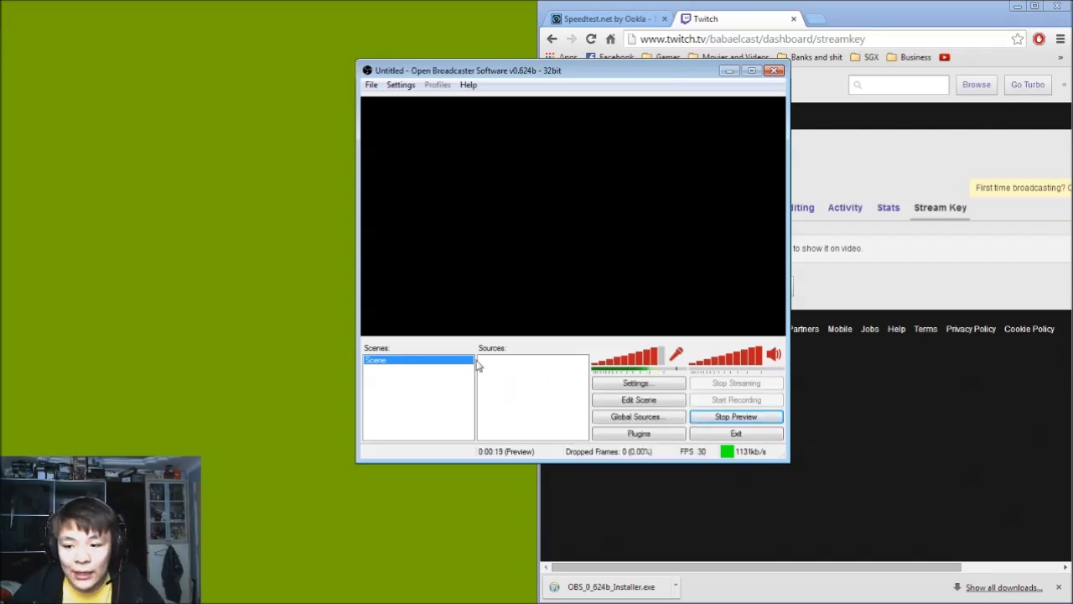
pyautogui.rightClick(511, 376)
pyautogui.moveTo(530, 390)
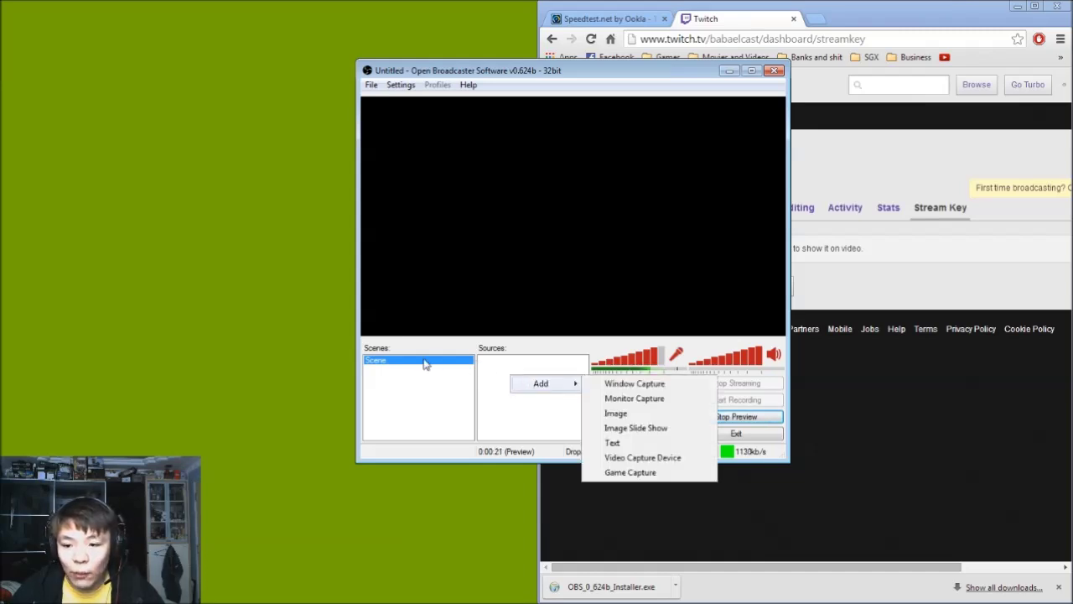
pyautogui.click(590, 390)
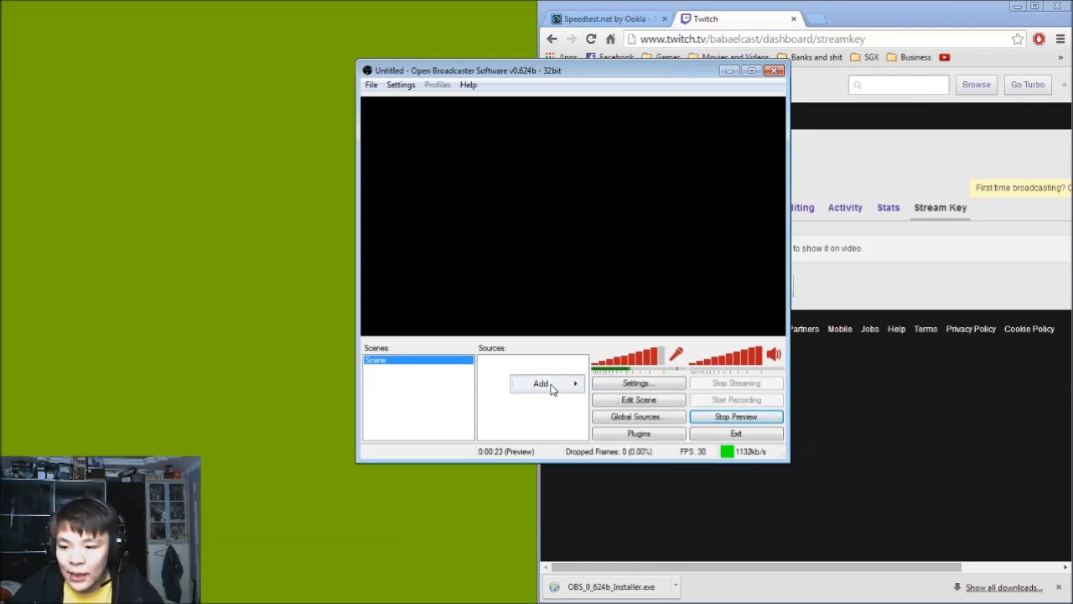
pyautogui.moveTo(553, 384)
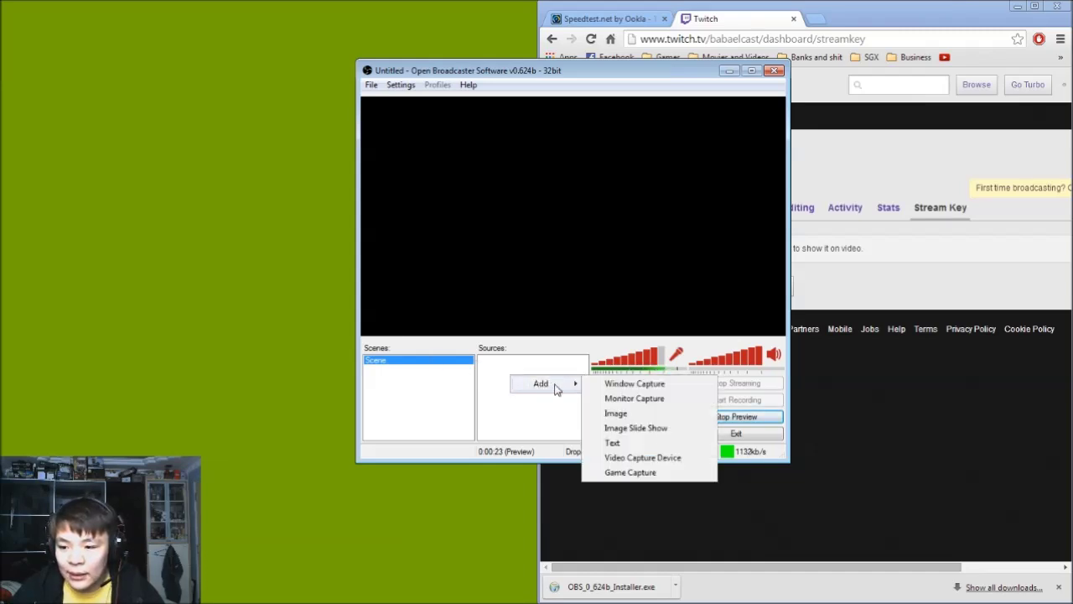
pyautogui.click(631, 473)
pyautogui.click(585, 322)
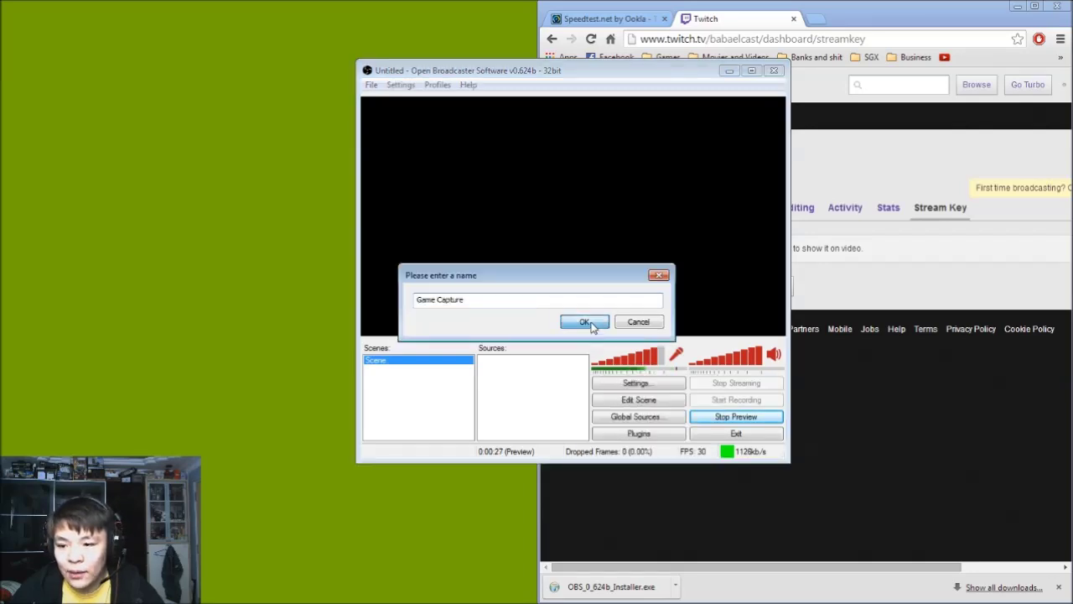
# Browse the capturable applications list, leaving it on the Twitch Chrome window.
pyautogui.click(574, 142)
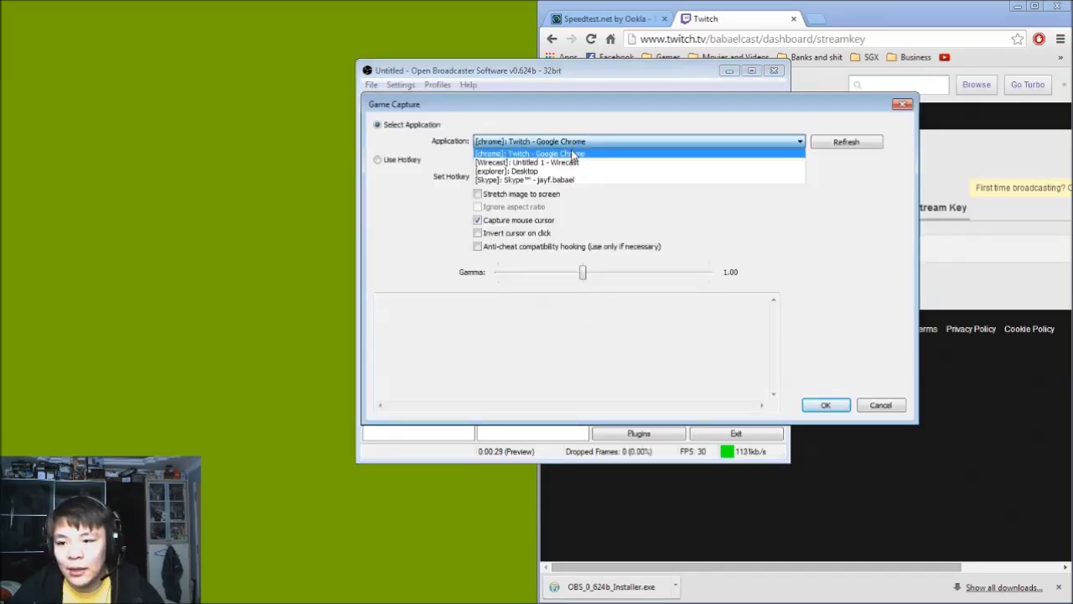
pyautogui.click(601, 141)
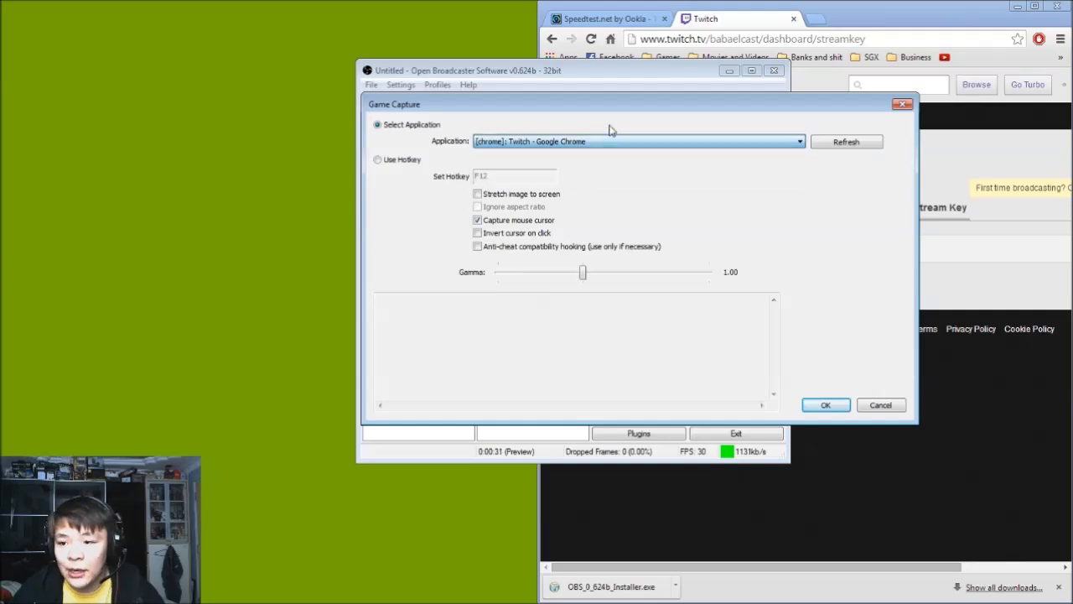
pyautogui.click(611, 140)
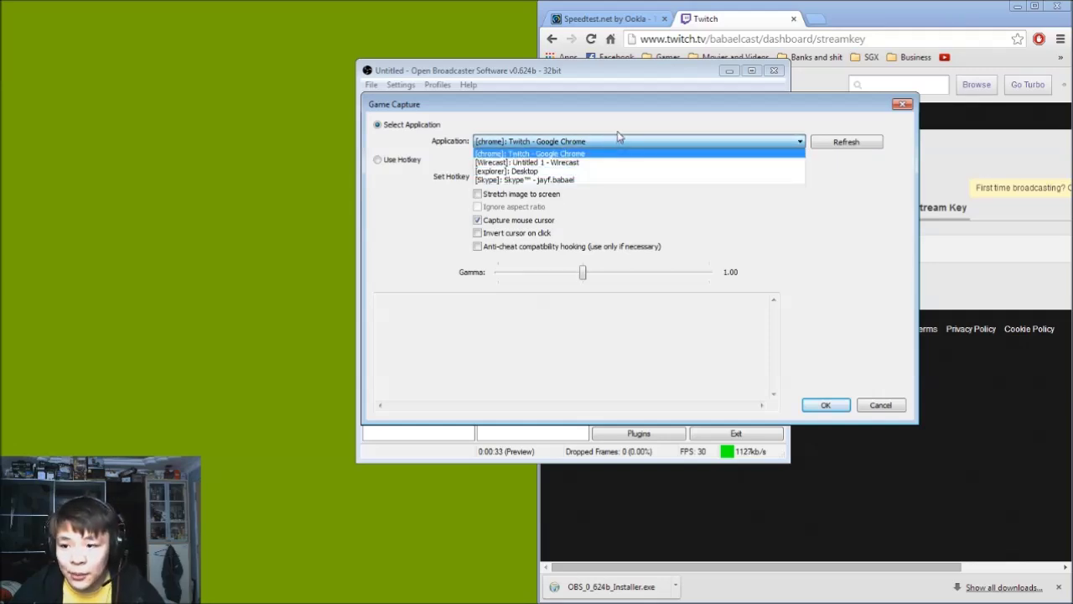
pyautogui.click(611, 131)
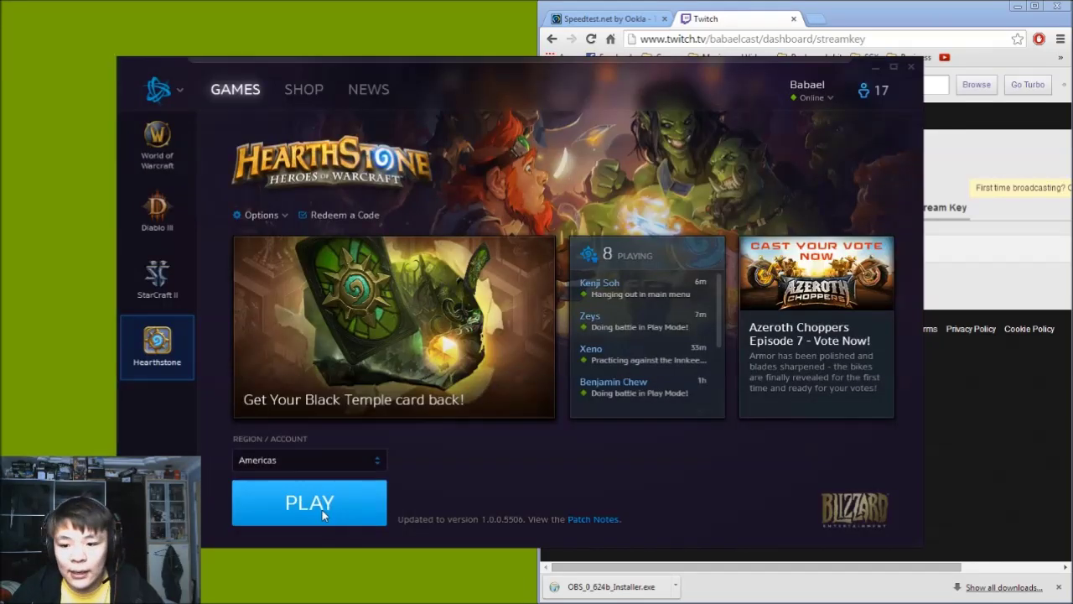
# Launch Hearthstone from Battle.net and move its window down and right.
pyautogui.click(322, 508)
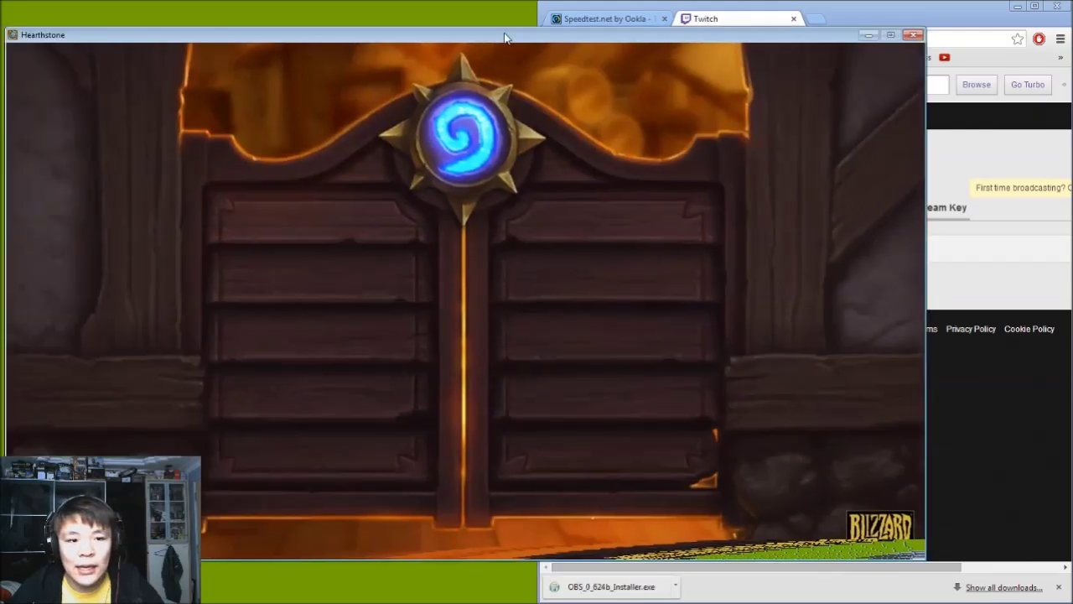
pyautogui.moveTo(505, 34); pyautogui.dragTo(584, 54)
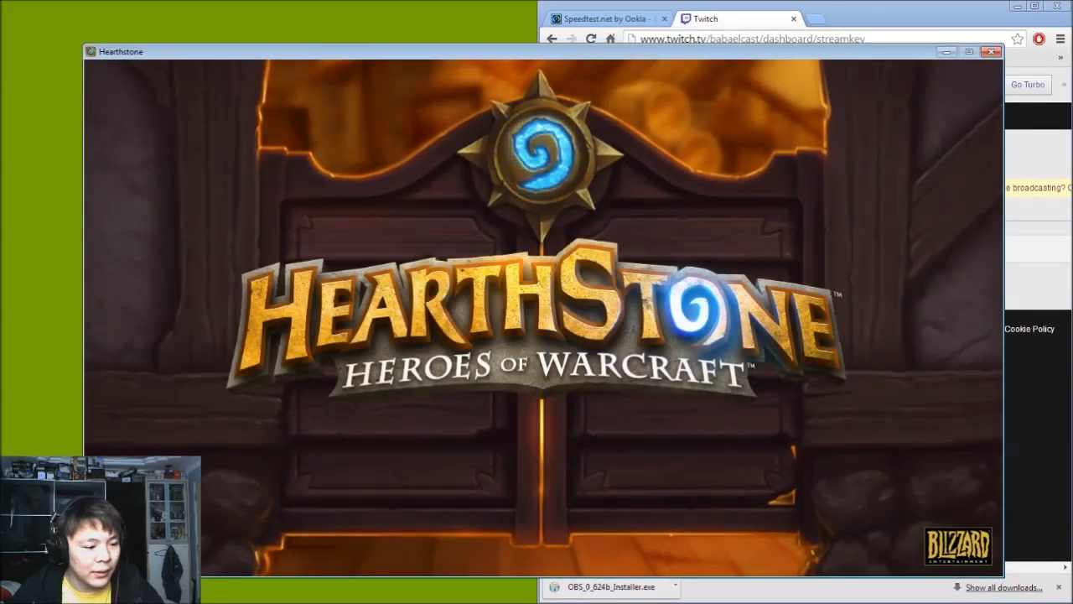
pyautogui.hotkey('alt', 'Tab')
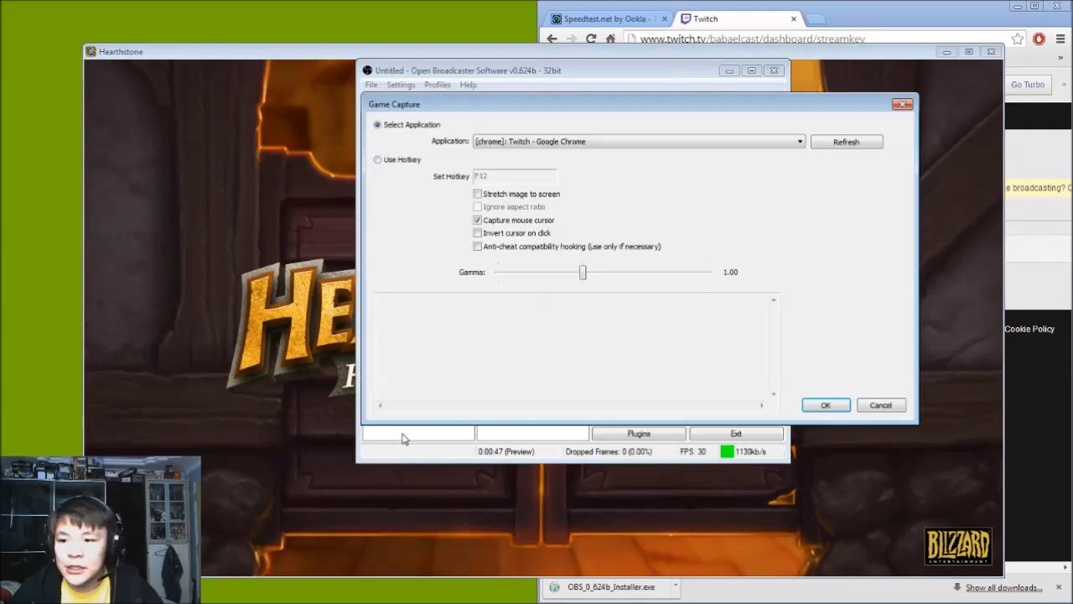
# Check the Game Capture application list in OBS, which still lacks Hearthstone.
pyautogui.click(619, 146)
pyautogui.click(619, 146)
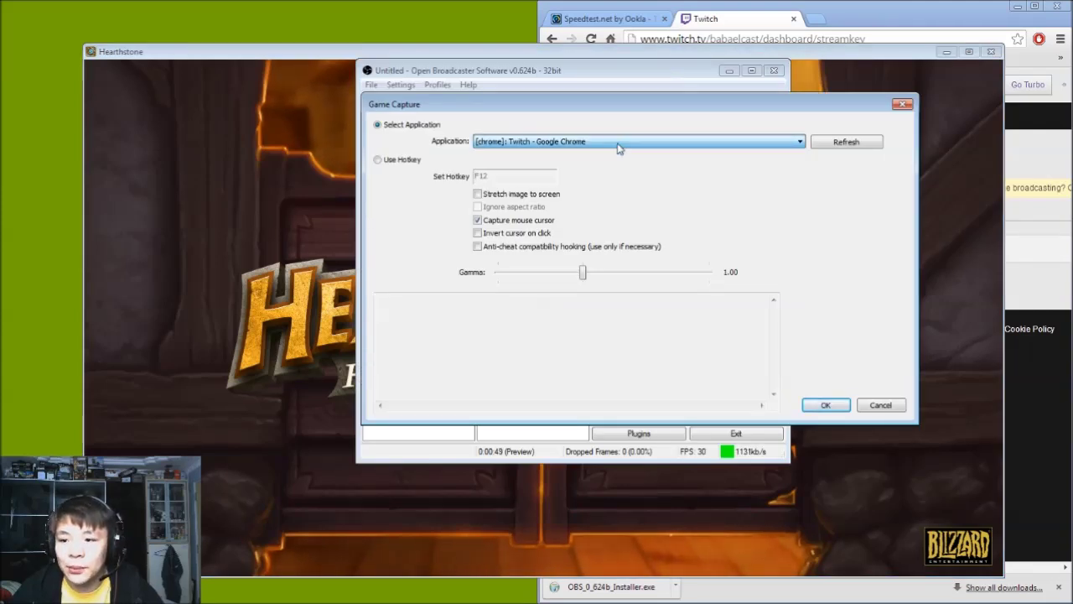
pyautogui.click(646, 147)
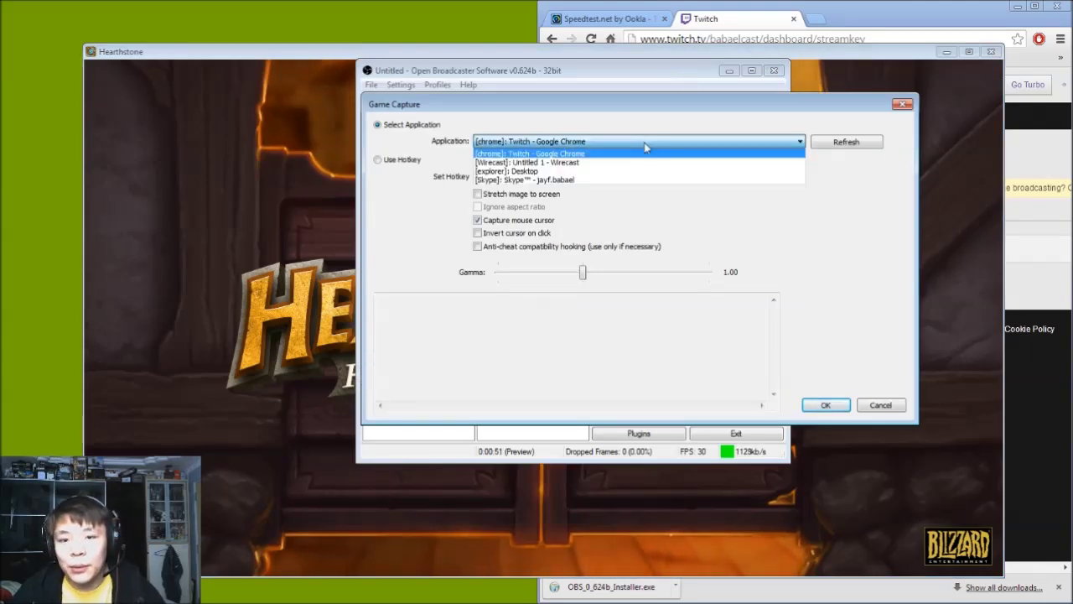
pyautogui.click(842, 144)
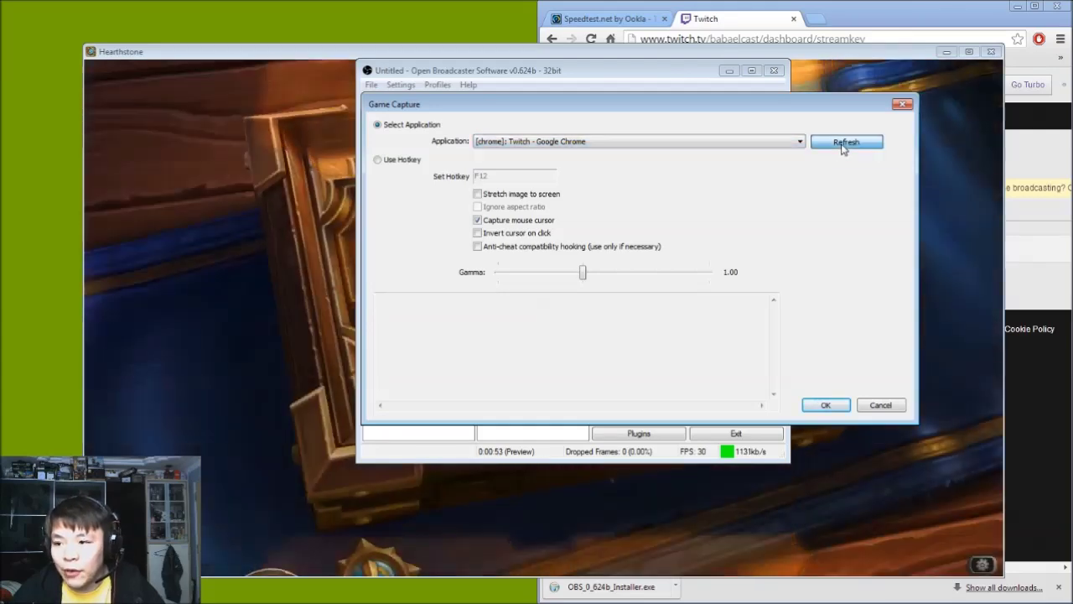
# Refresh the application list and set the Game Capture target to [Hearthstone]: Hearthstone.
pyautogui.click(844, 145)
pyautogui.click(759, 142)
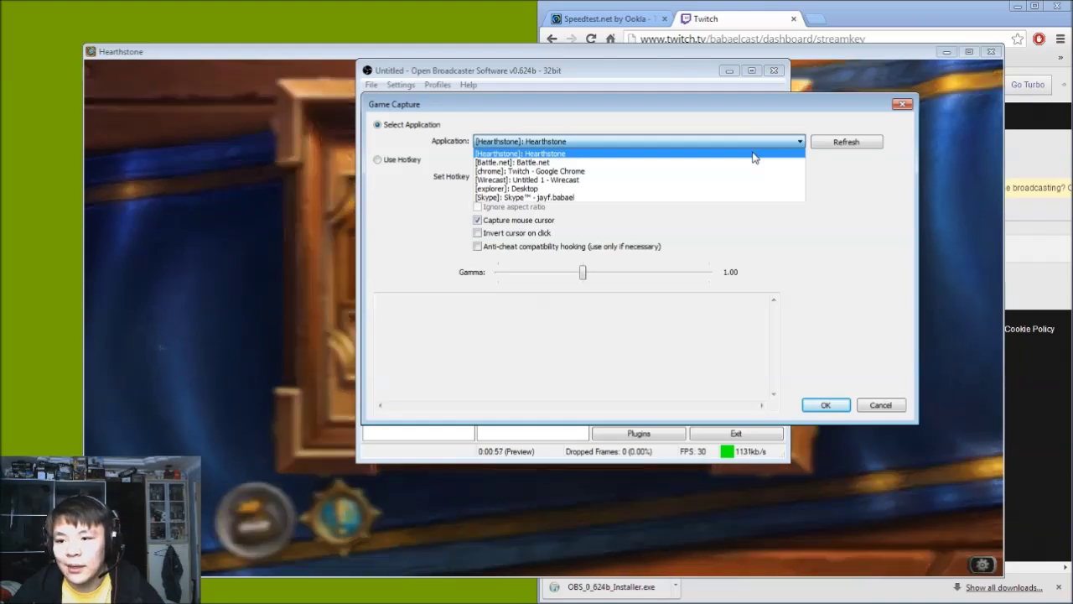
pyautogui.click(753, 155)
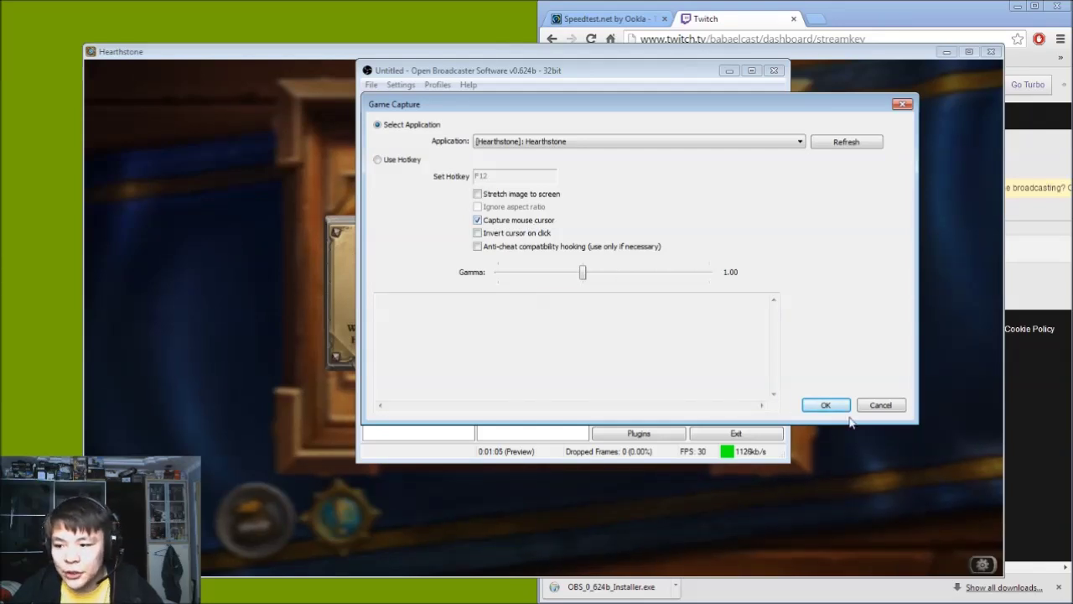
pyautogui.click(824, 405)
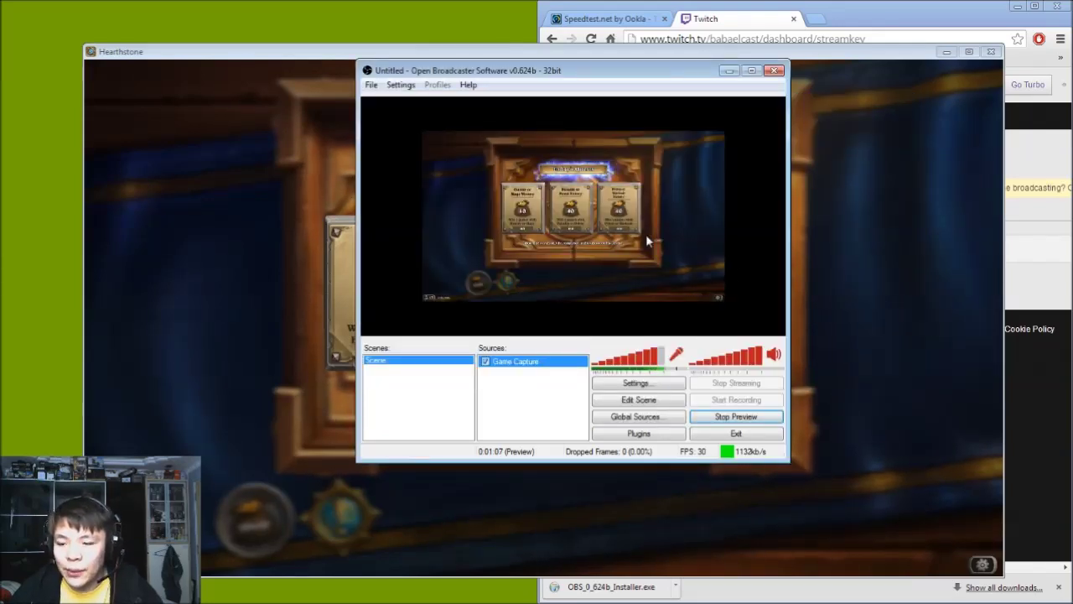
# Move Hearthstone to the screen top, tuck OBS top-left, and bring Hearthstone forward.
pyautogui.moveTo(826, 58); pyautogui.dragTo(854, 51)
pyautogui.moveTo(761, 53); pyautogui.dragTo(780, 10)
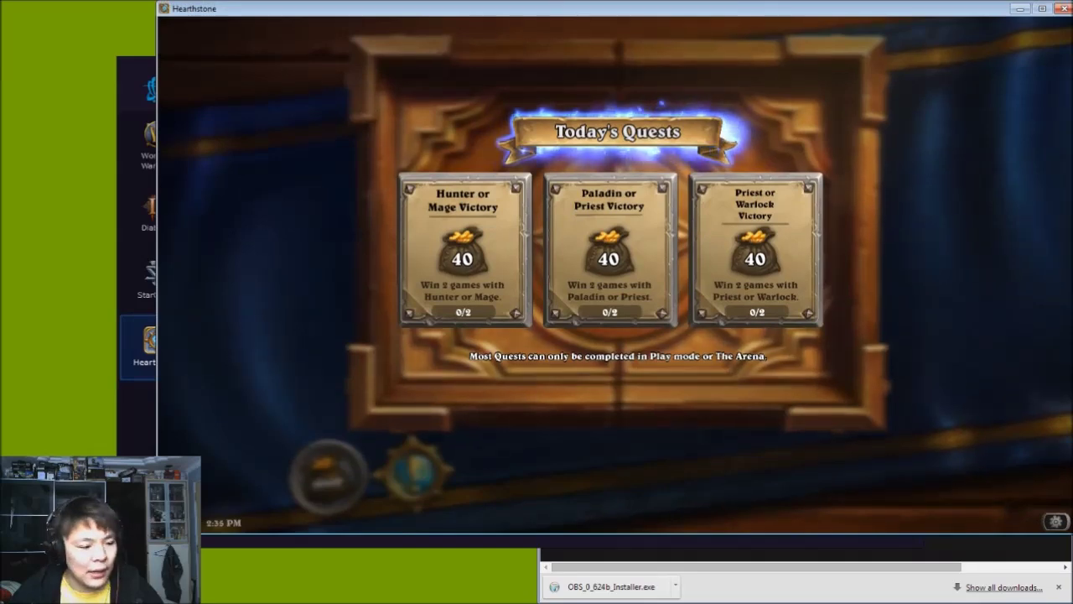
pyautogui.hotkey('alt', 'Tab')
pyautogui.moveTo(491, 73); pyautogui.dragTo(136, 20)
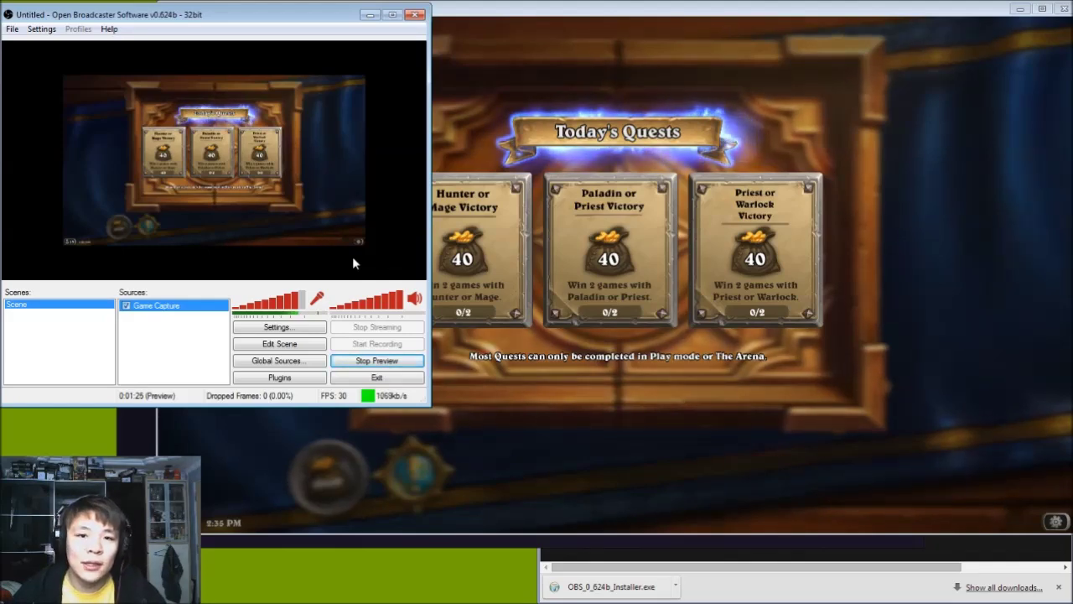
pyautogui.click(690, 445)
# Open Hearthstone's Options and view the resolution list showing 1366 x 768 at High graphics.
pyautogui.click(1058, 525)
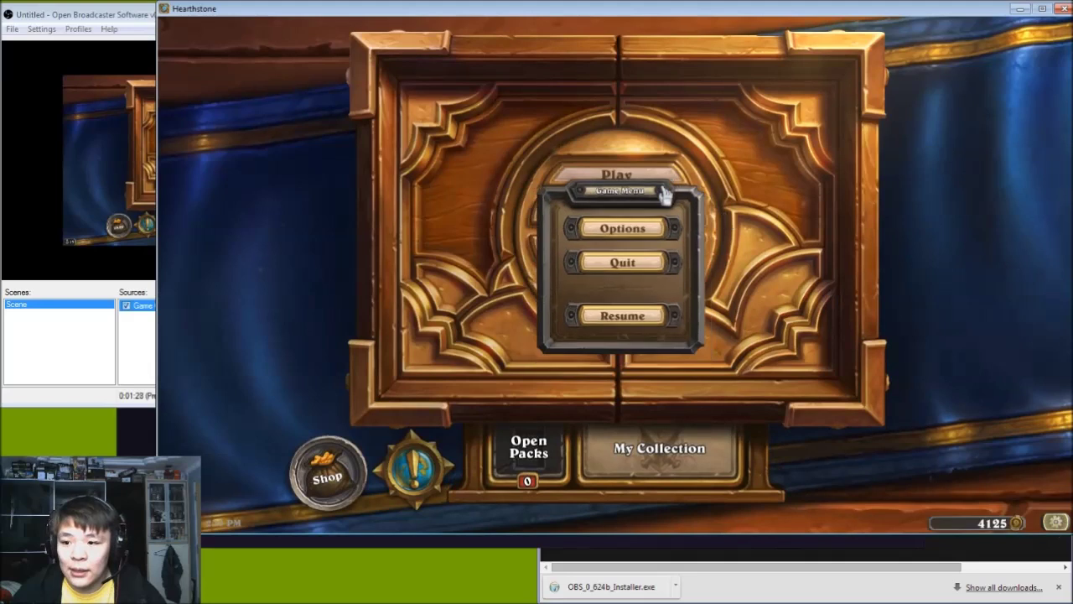
pyautogui.click(622, 227)
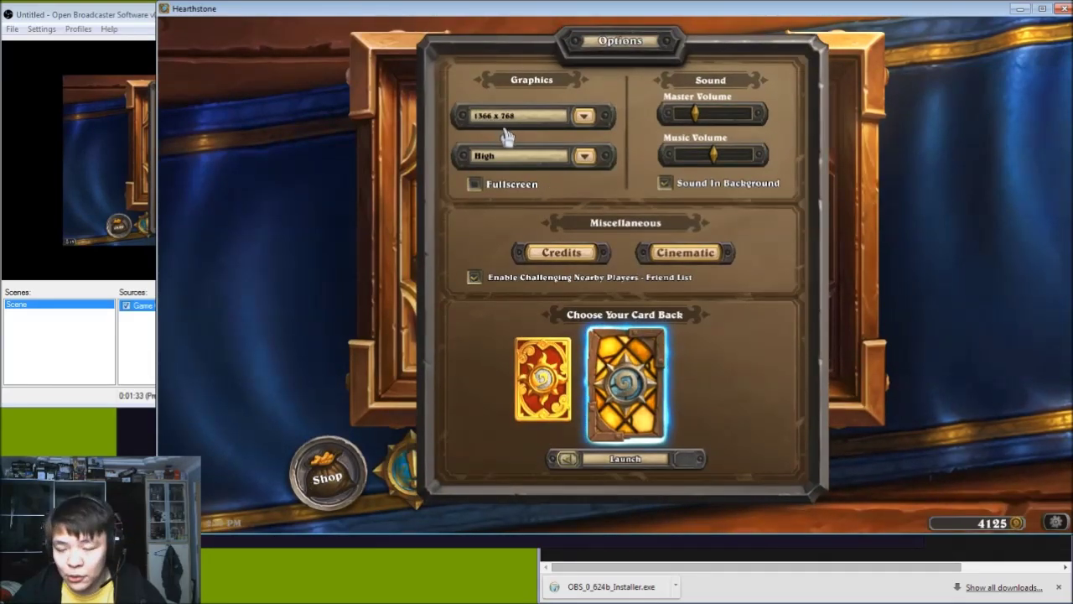
pyautogui.click(580, 118)
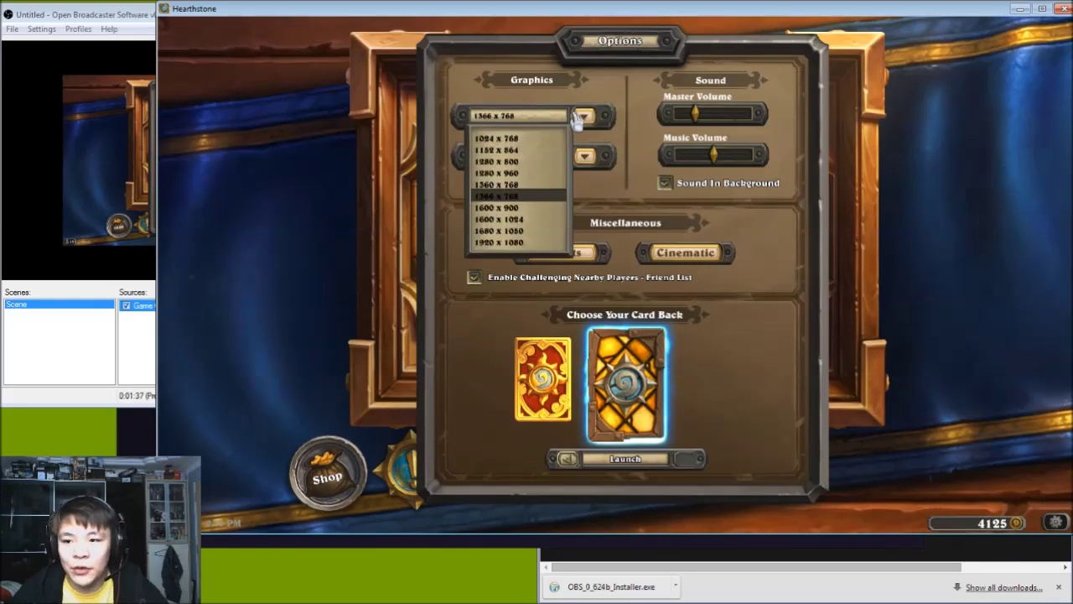
pyautogui.click(535, 243)
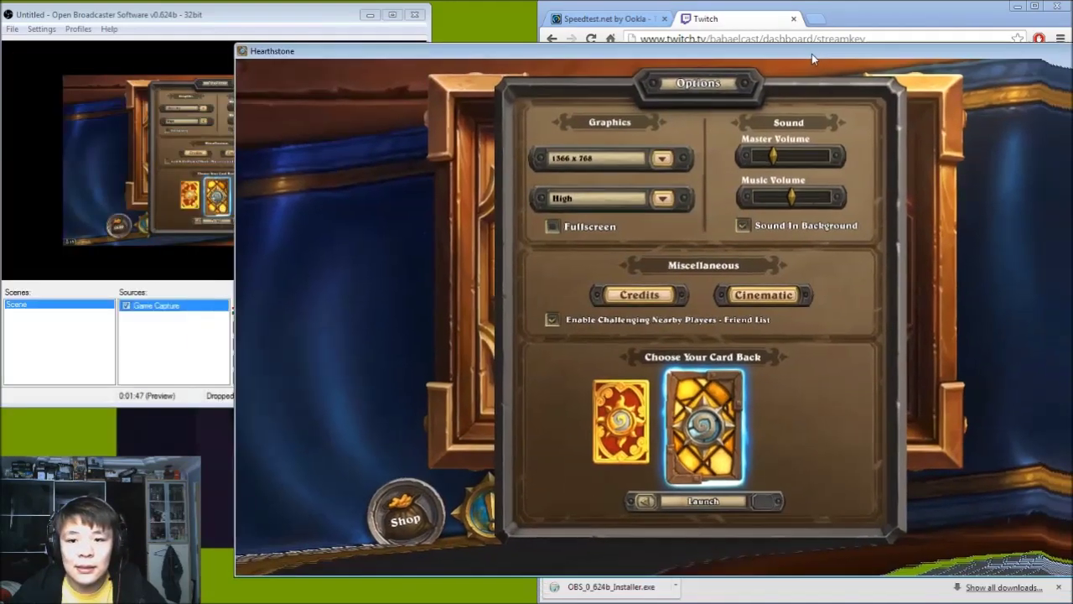
# With scene editing on, move and enlarge the Game Capture to fill the OBS preview.
pyautogui.click(162, 337)
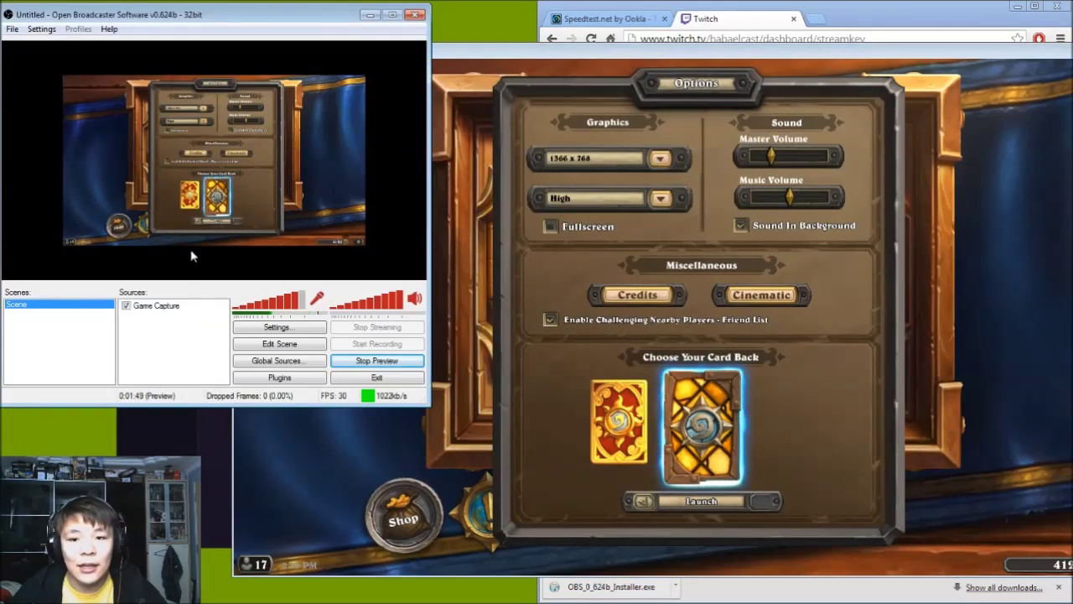
pyautogui.click(262, 344)
pyautogui.moveTo(180, 172); pyautogui.dragTo(220, 172)
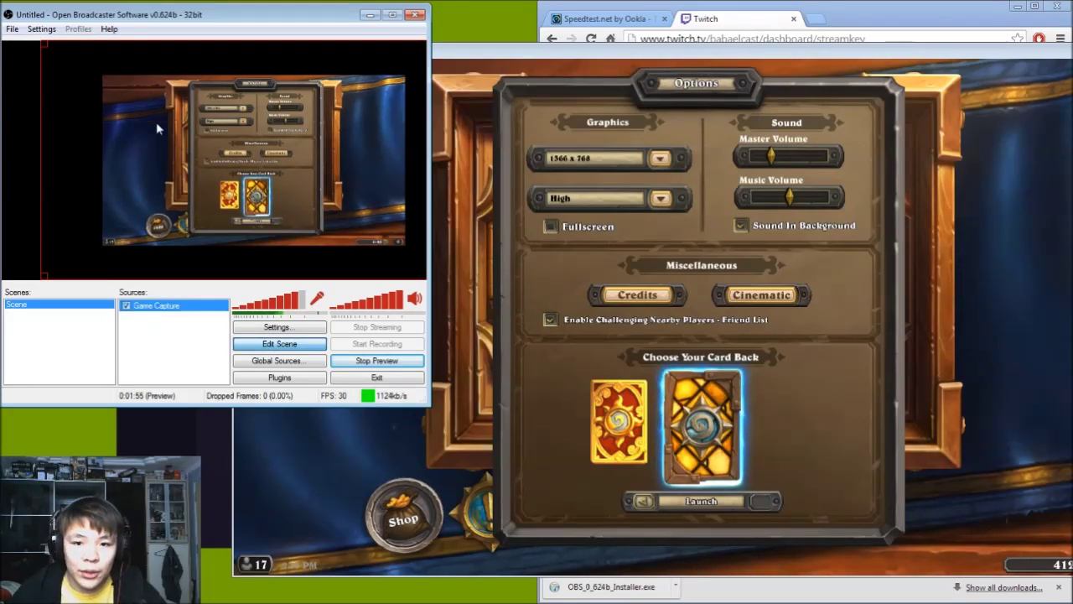
pyautogui.moveTo(156, 121); pyautogui.dragTo(57, 79)
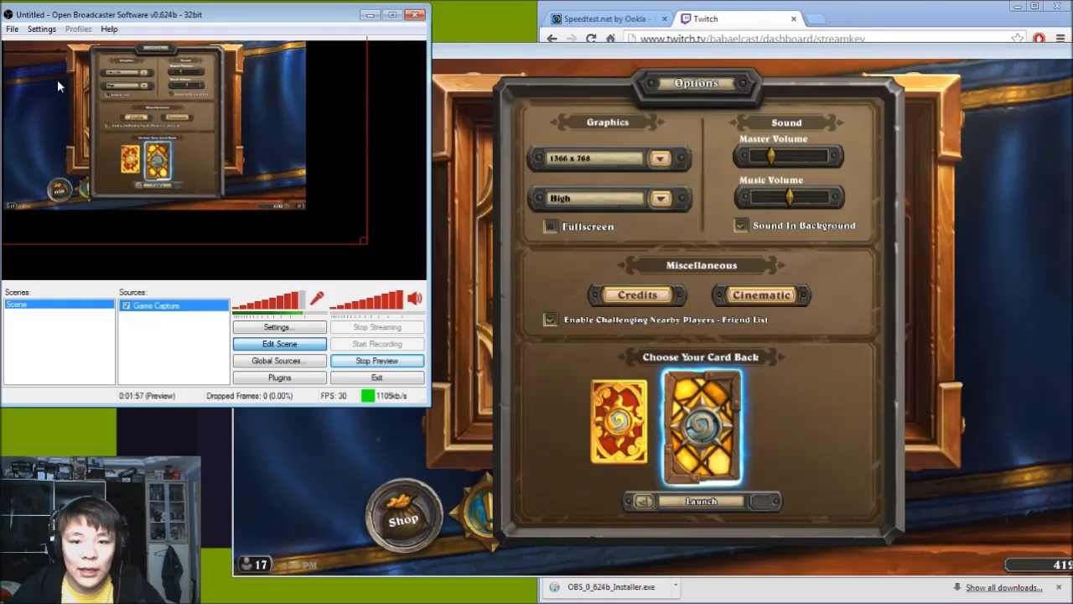
pyautogui.moveTo(362, 240); pyautogui.dragTo(339, 229)
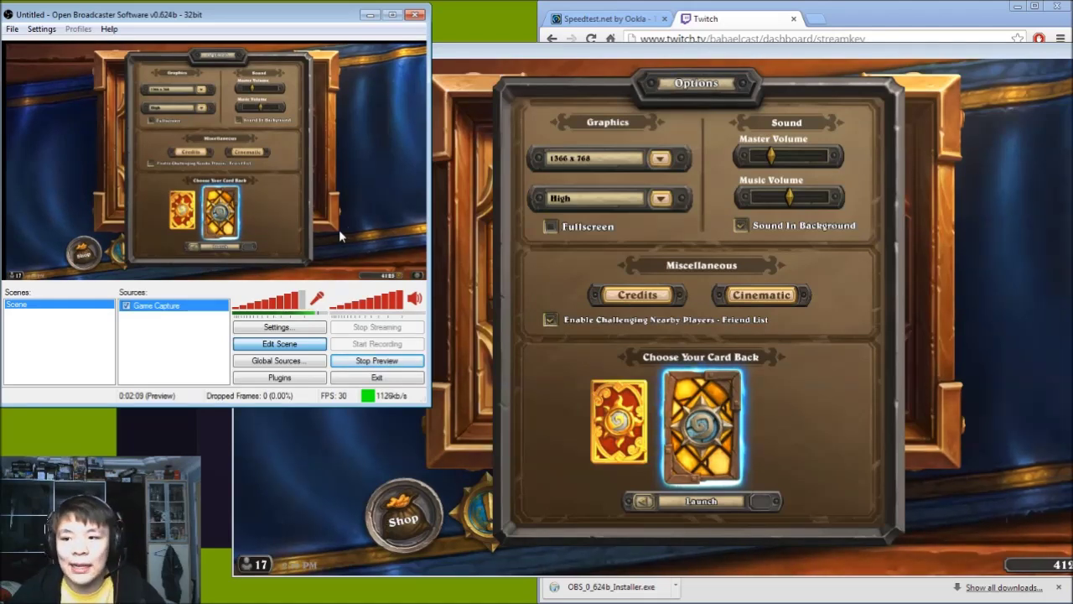
# Move the Hearthstone window toward the top-left and close its Options panel.
pyautogui.click(512, 50)
pyautogui.moveTo(513, 49); pyautogui.dragTo(475, 17)
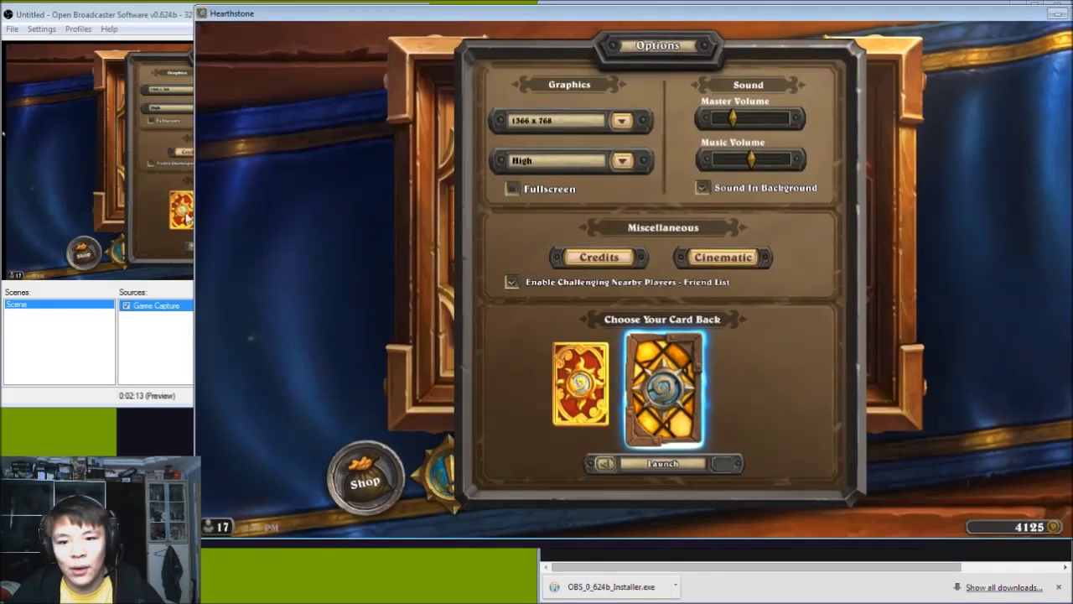
pyautogui.click(91, 352)
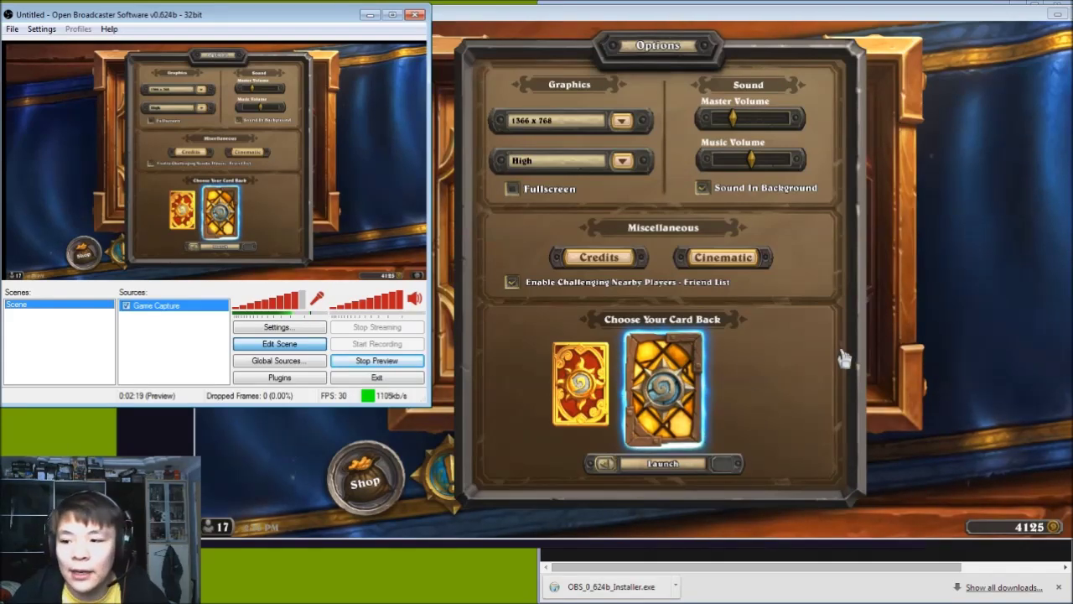
pyautogui.click(905, 350)
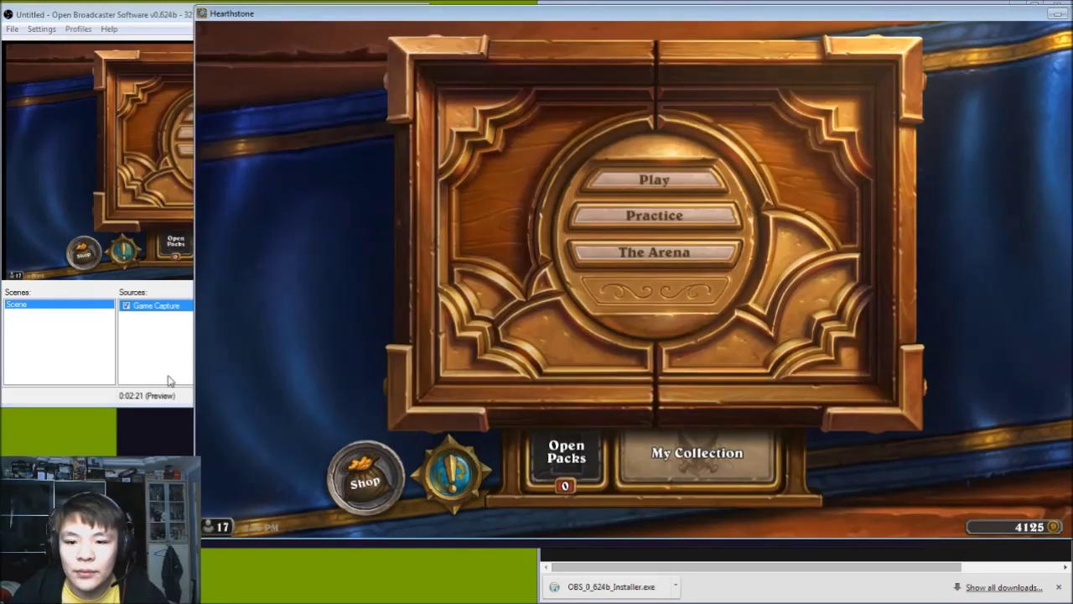
# Stop the OBS preview and look through the Broadcast, Video and Audio settings pages.
pyautogui.click(131, 365)
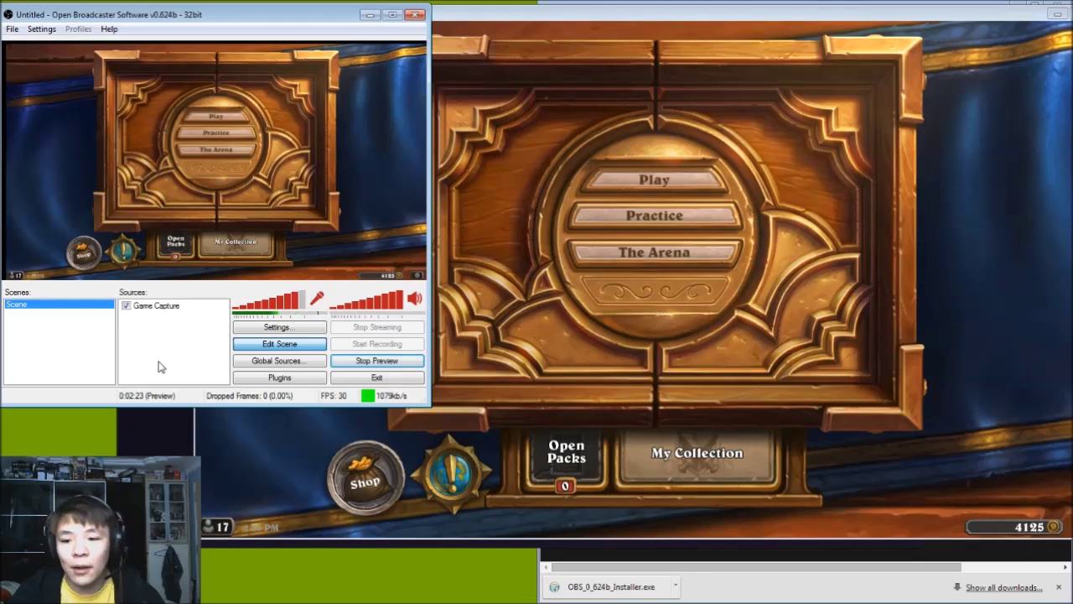
pyautogui.click(360, 362)
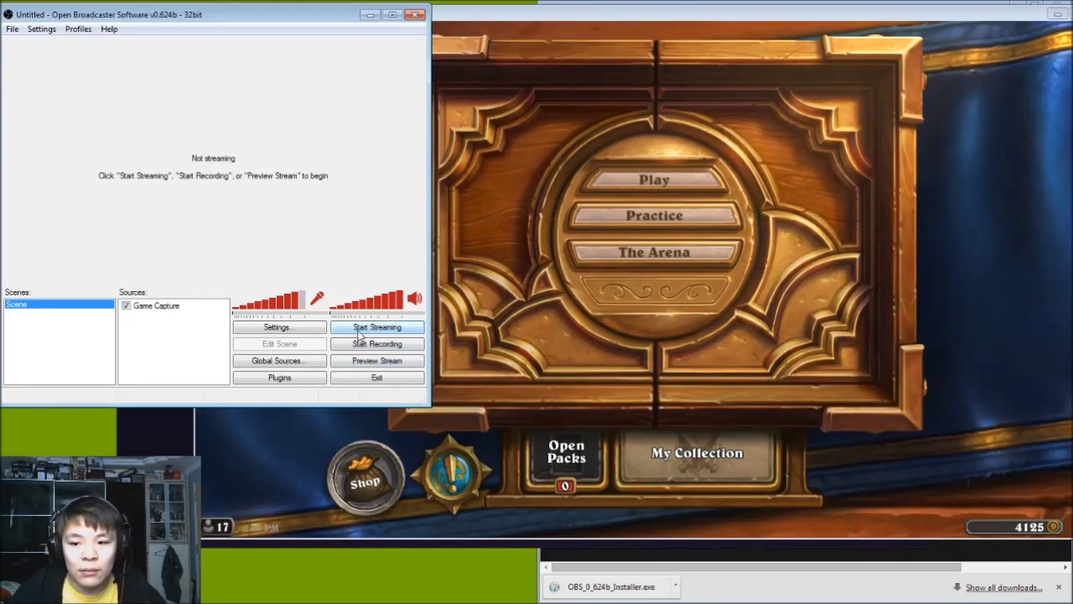
pyautogui.click(304, 328)
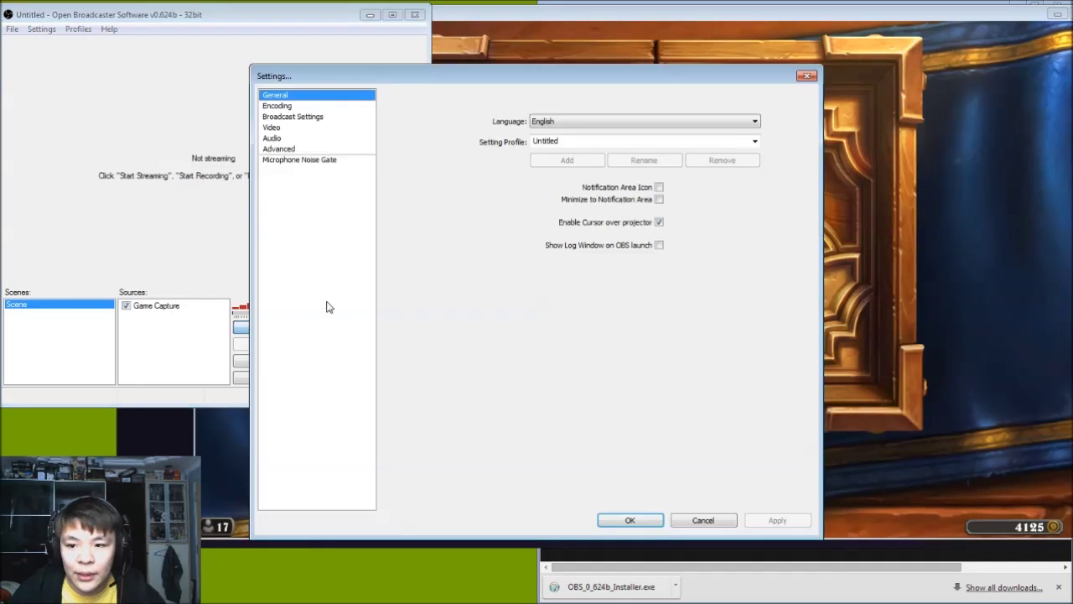
pyautogui.click(309, 117)
pyautogui.click(340, 128)
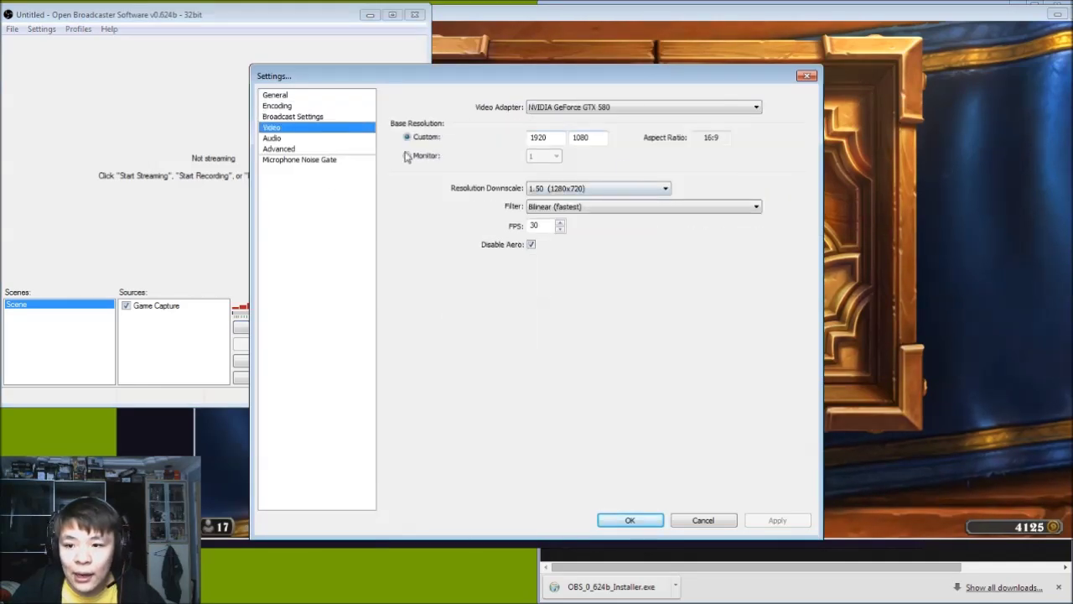
pyautogui.click(299, 140)
pyautogui.click(292, 116)
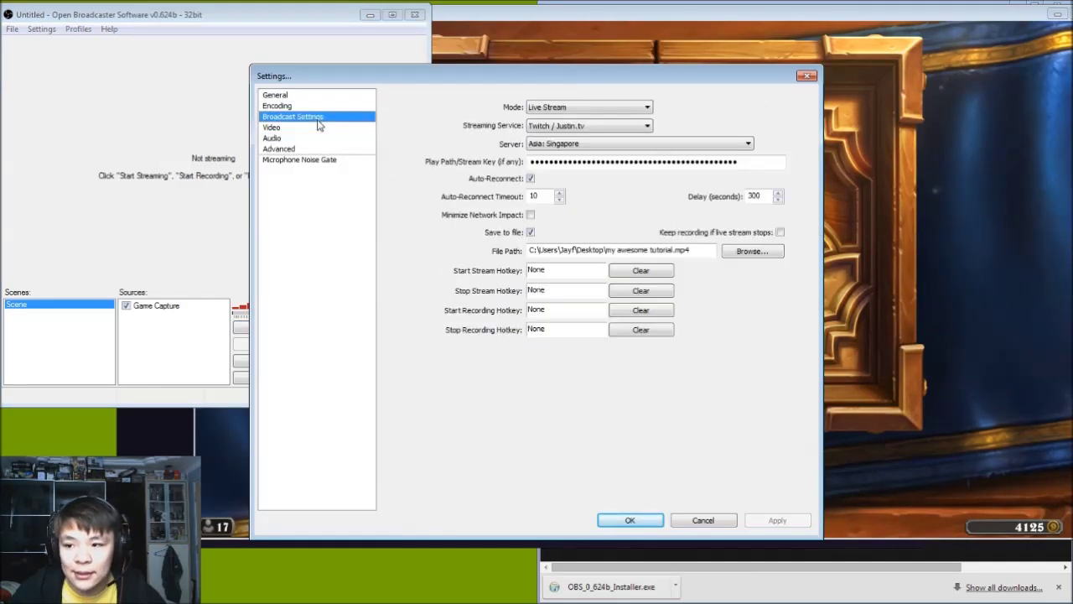
# Clear the 300-second stream delay, then apply and confirm the settings.
pyautogui.doubleClick(753, 195)
pyautogui.press('BackSpace')
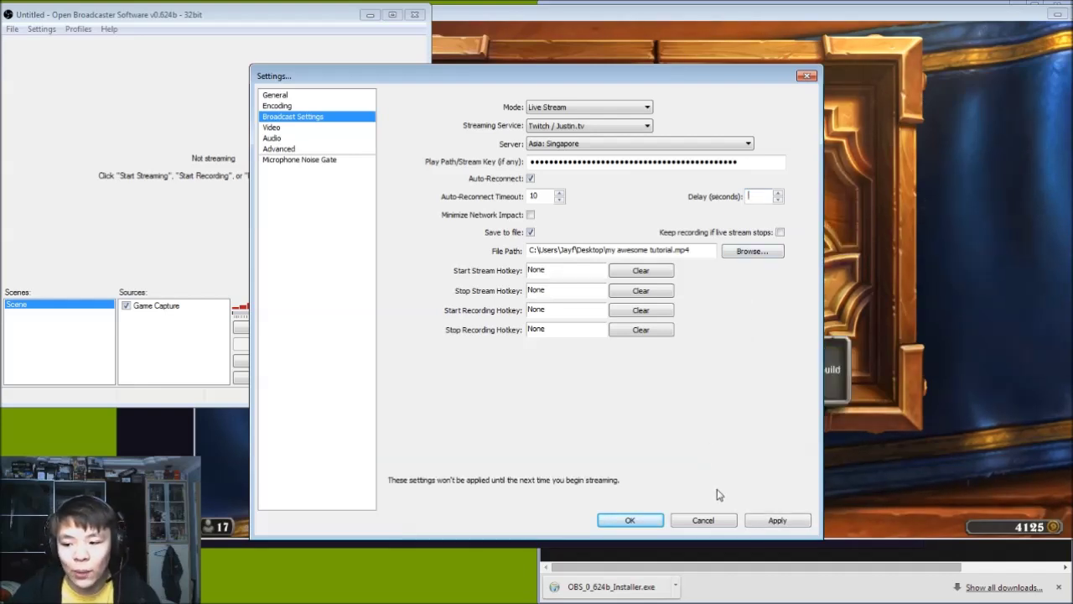
pyautogui.click(772, 520)
pyautogui.click(638, 520)
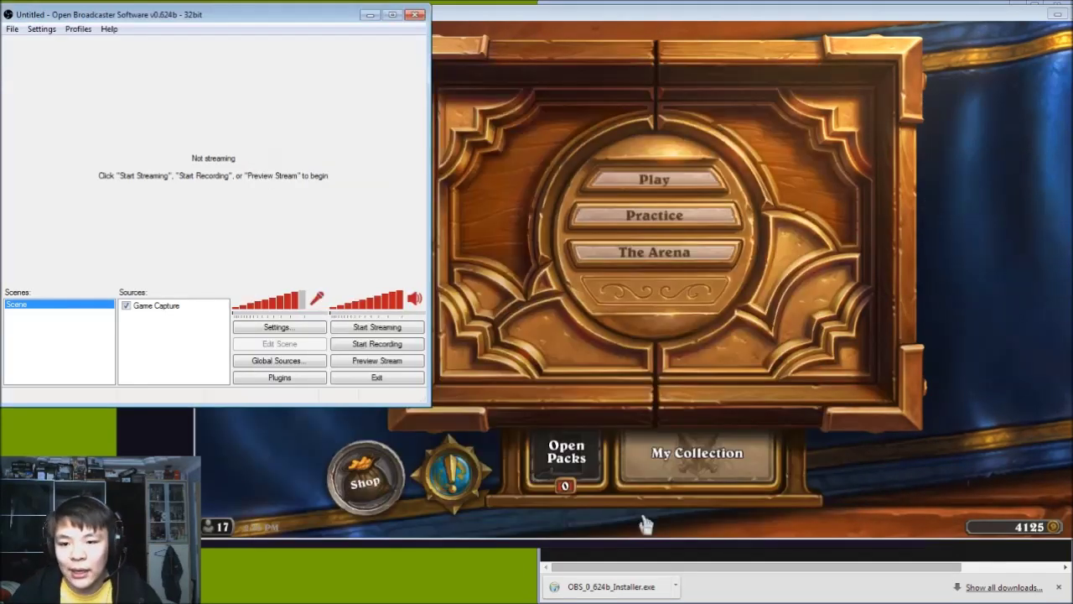
# Open the Twitch dashboard's Live page and start streaming from OBS.
pyautogui.click(709, 570)
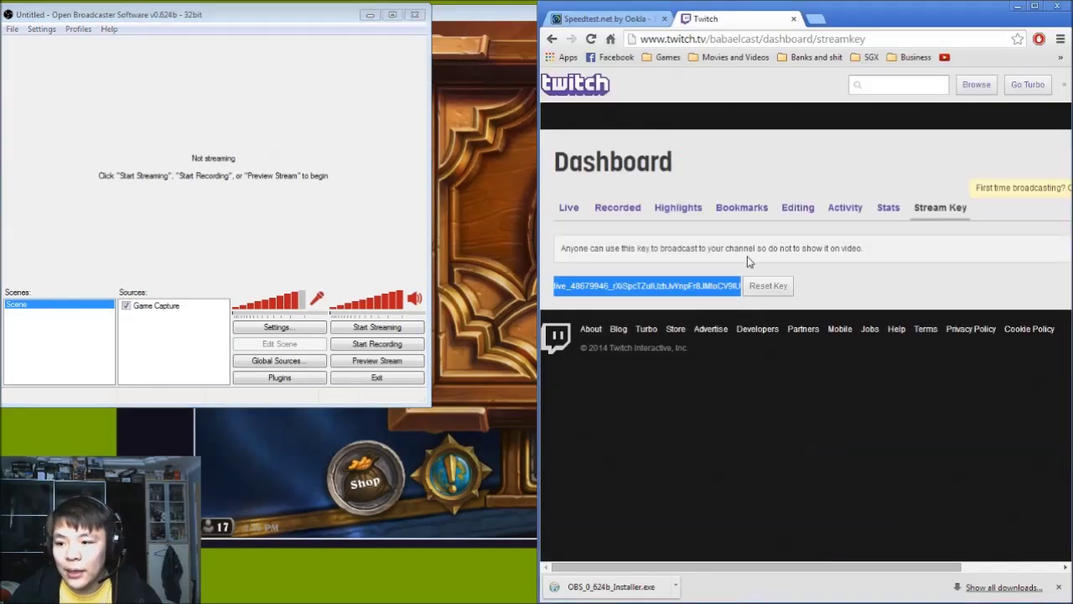
pyautogui.click(569, 210)
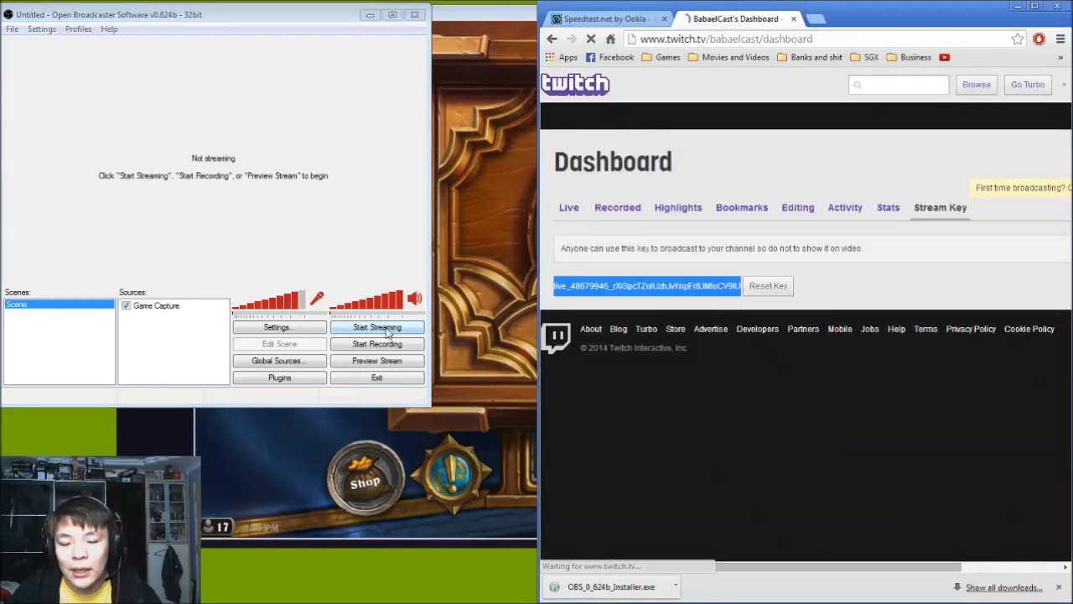
pyautogui.click(388, 332)
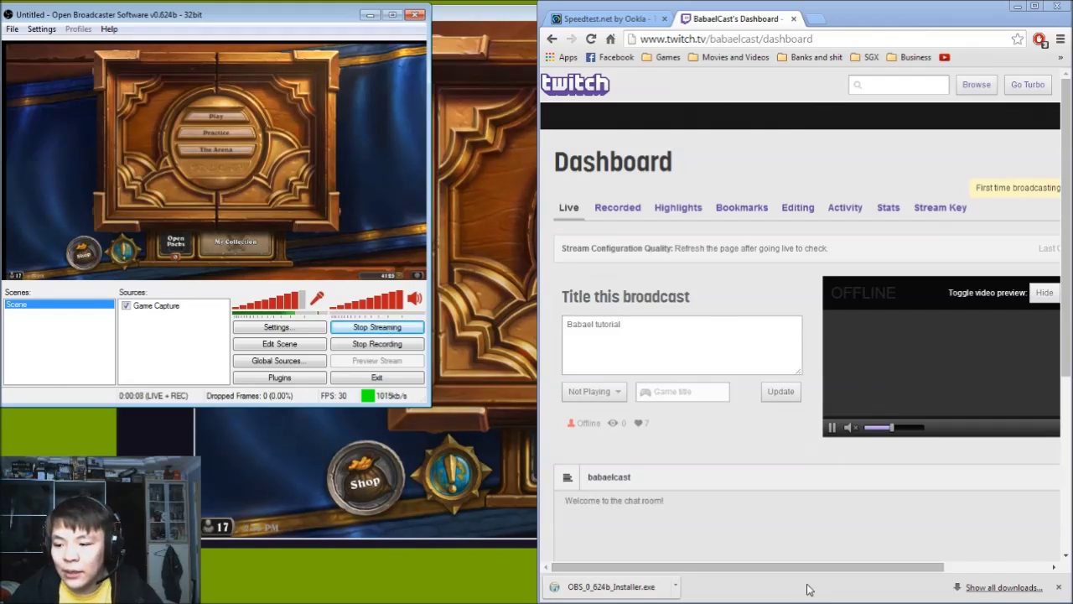
# Delete 'dashboard' from the Twitch page address in the browser.
pyautogui.moveTo(805, 568); pyautogui.dragTo(892, 563)
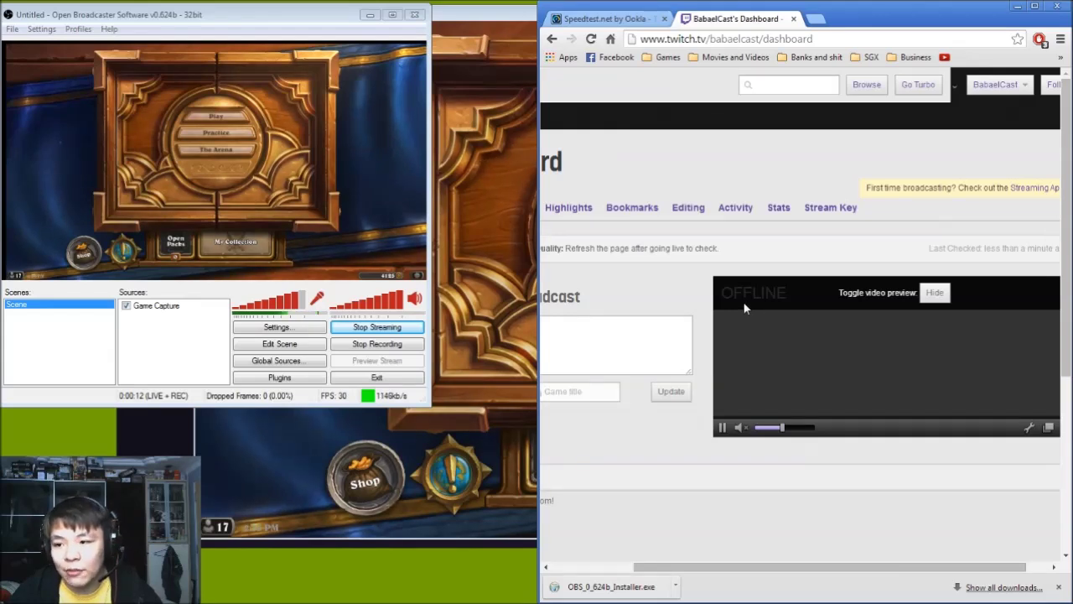
pyautogui.doubleClick(764, 39)
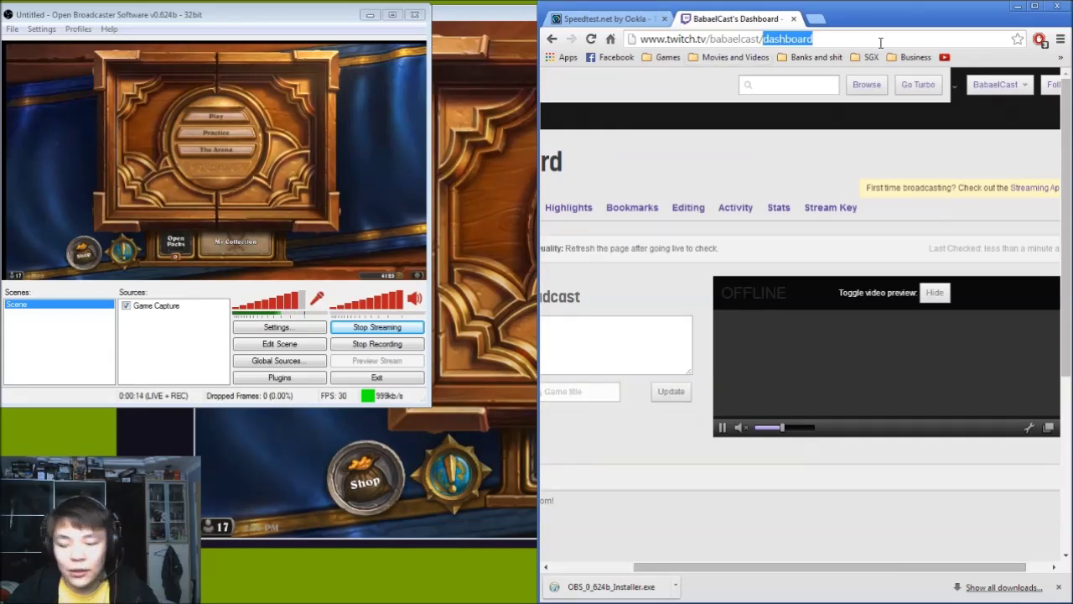
pyautogui.press('BackSpace')
pyautogui.press('BackSpace')
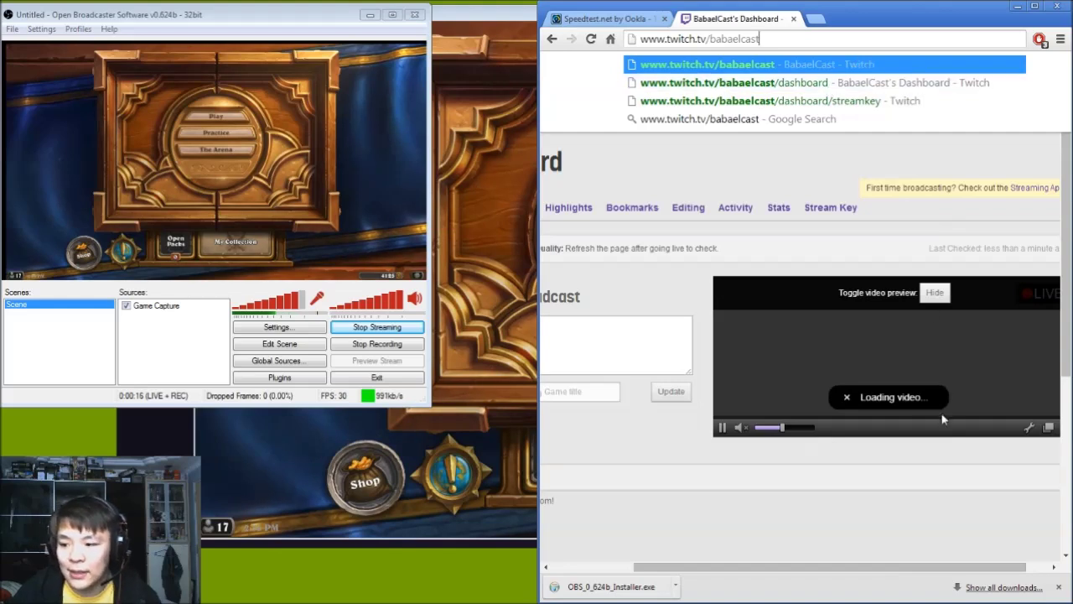
# Load the twitch.tv/babaelcast channel page and confirm the Hearthstone stream plays LIVE.
pyautogui.press('Return')
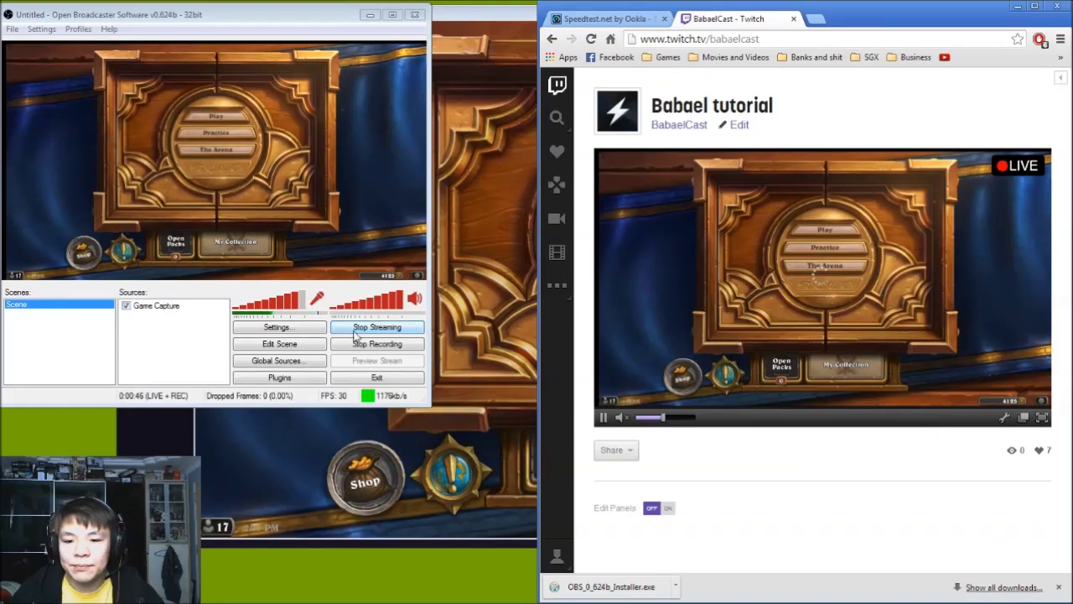
pyautogui.click(168, 340)
# Show the Add options for Sources, then dismiss them without adding anything.
pyautogui.rightClick(166, 334)
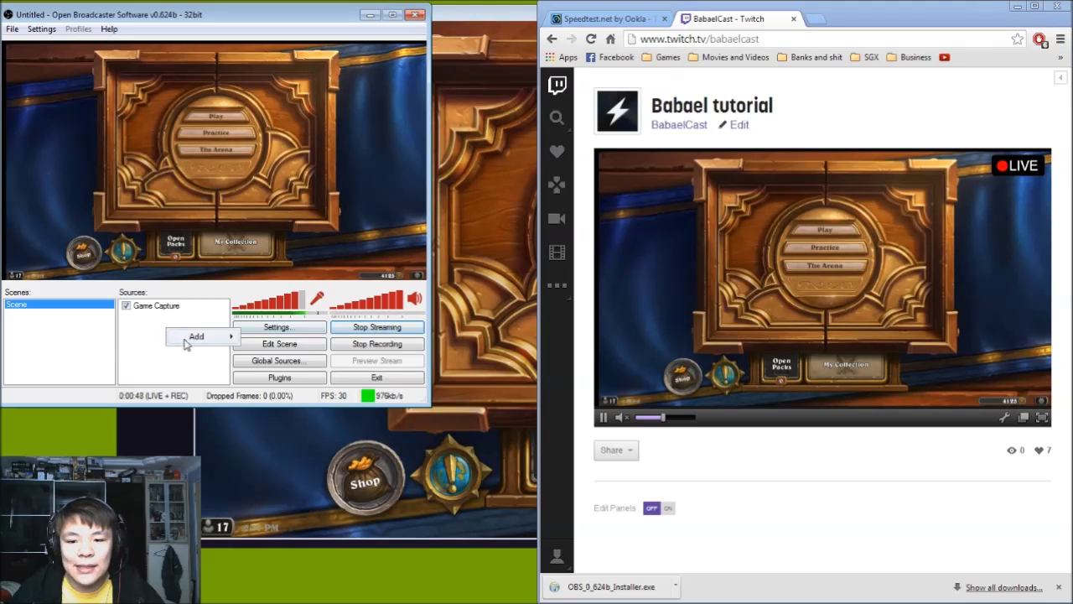
pyautogui.moveTo(186, 338)
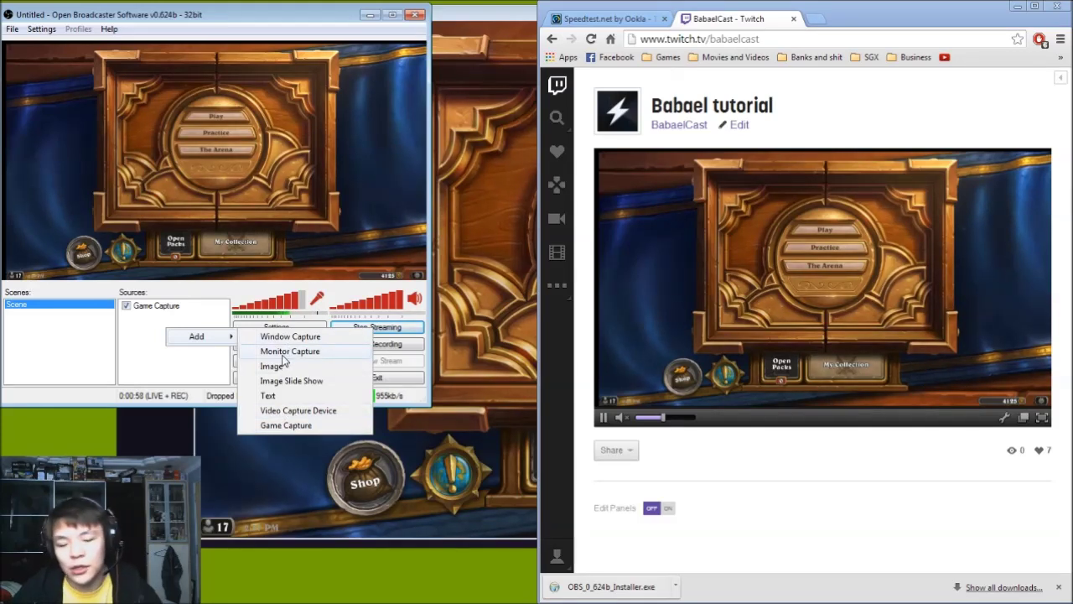
pyautogui.click(53, 343)
# Add an empty scene named Scene 2, then switch between it and the Game Capture scene.
pyautogui.rightClick(54, 340)
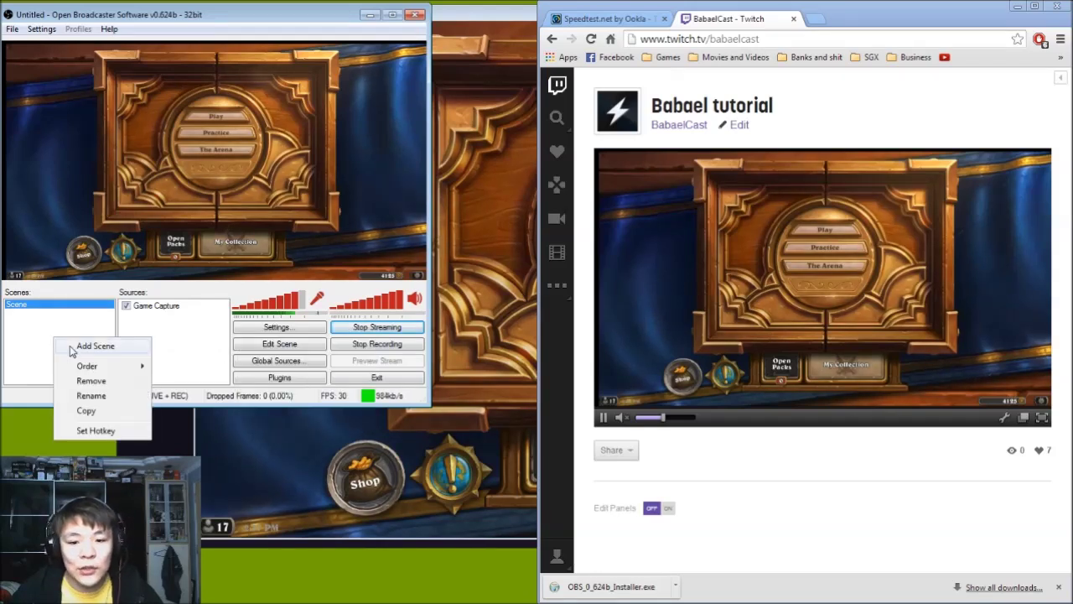
pyautogui.click(94, 345)
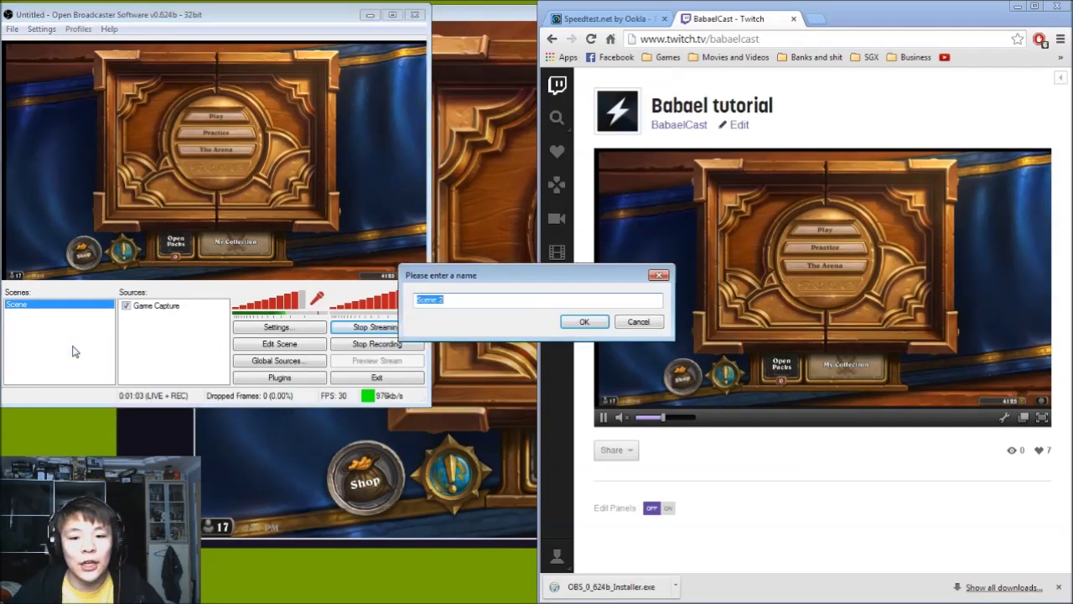
pyautogui.click(580, 323)
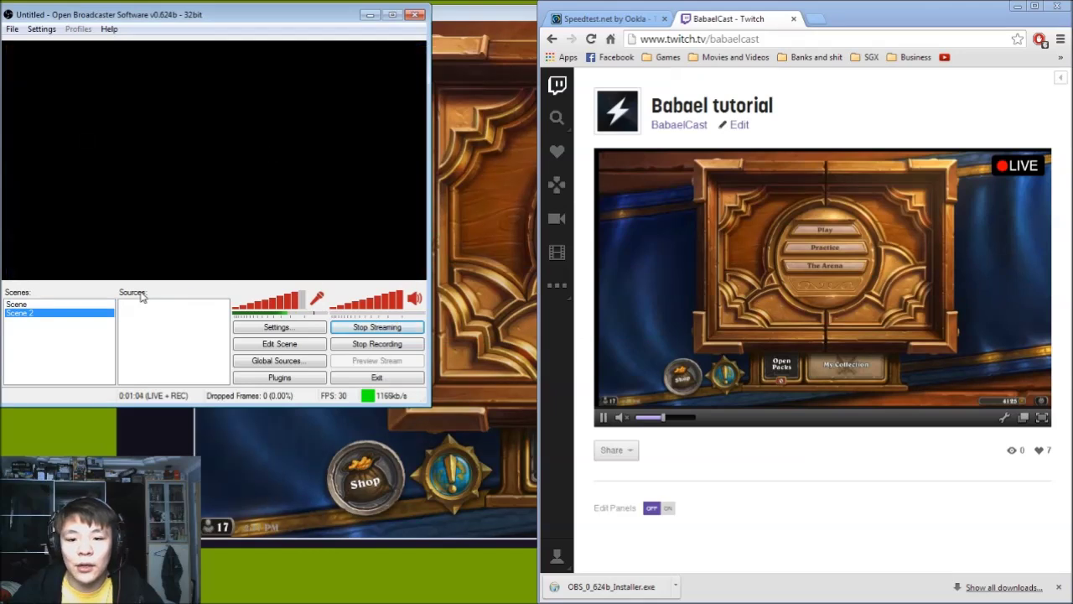
pyautogui.click(85, 313)
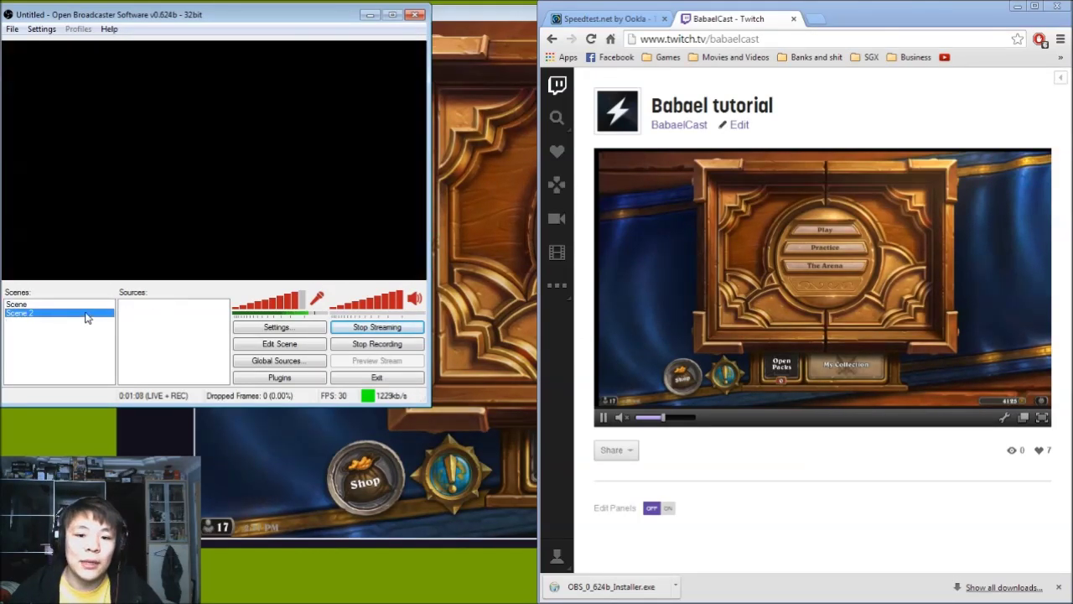
pyautogui.click(80, 306)
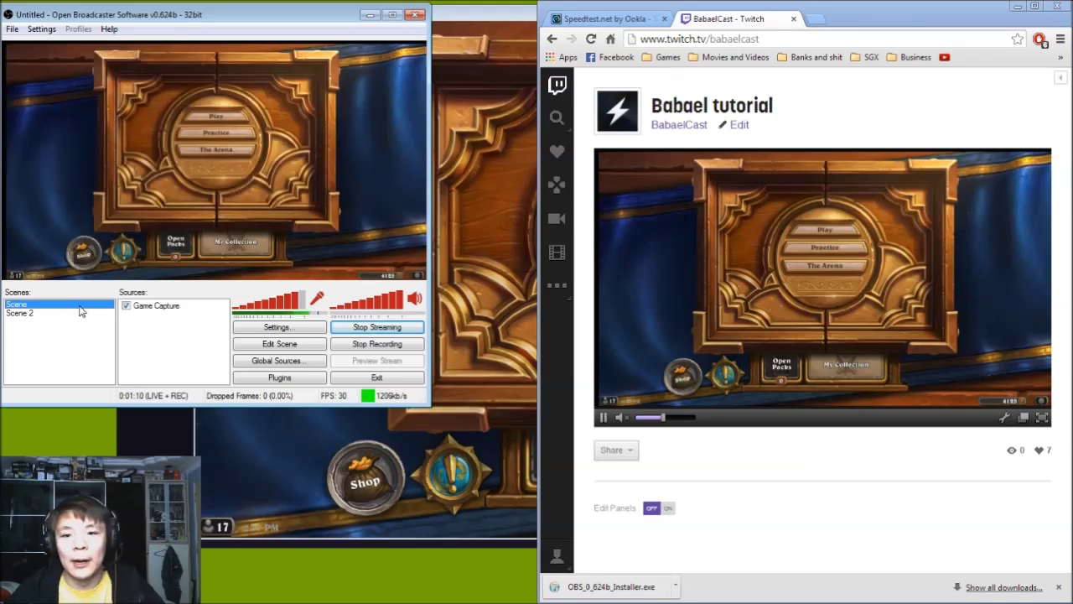